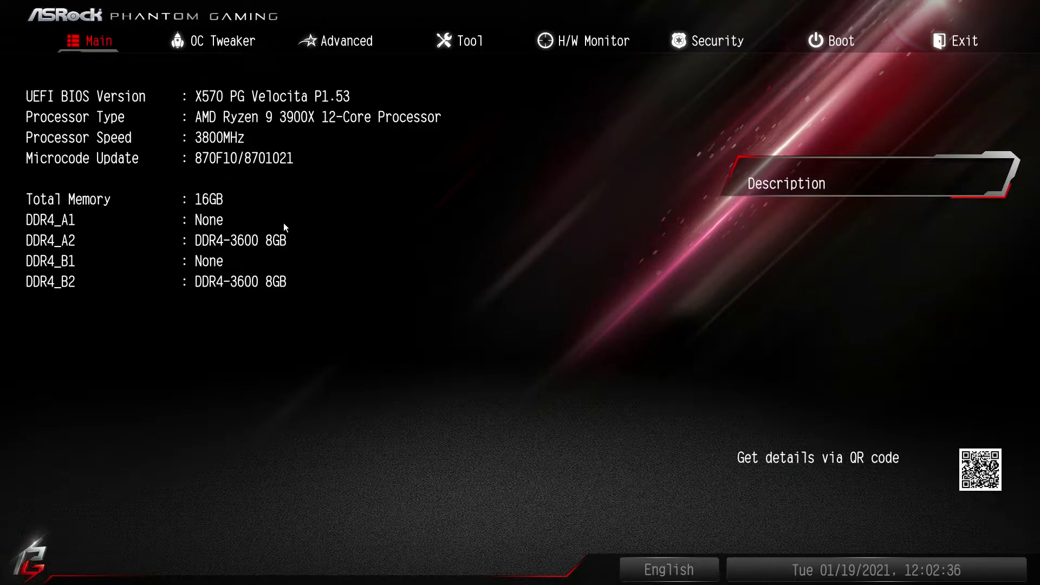
# Step: On the OC Tweaker page, switch Overclock Mode to Manual, then back to Auto
pyautogui.click(216, 43)
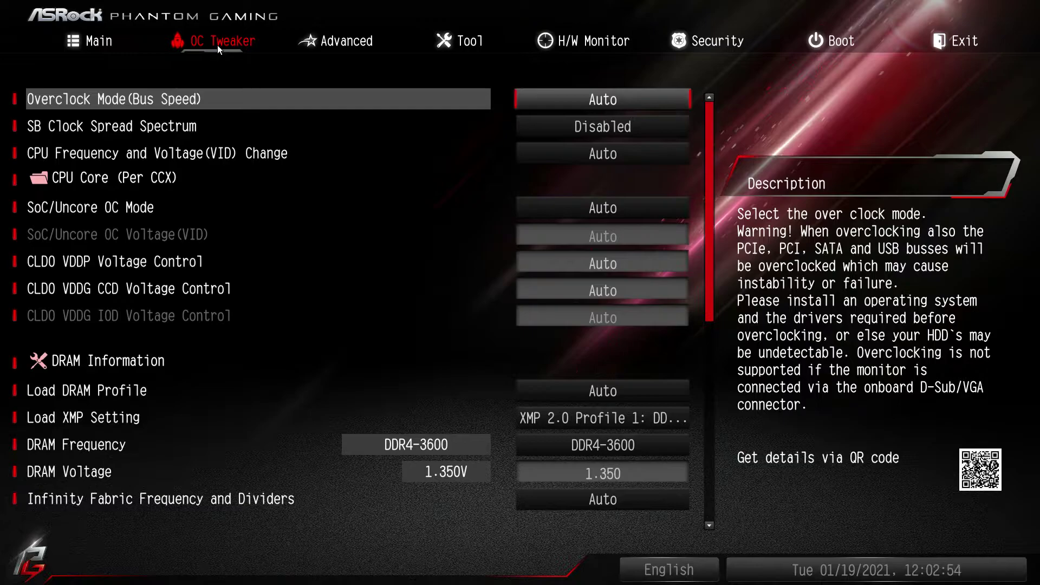
pyautogui.press('Return')
pyautogui.press('Down')
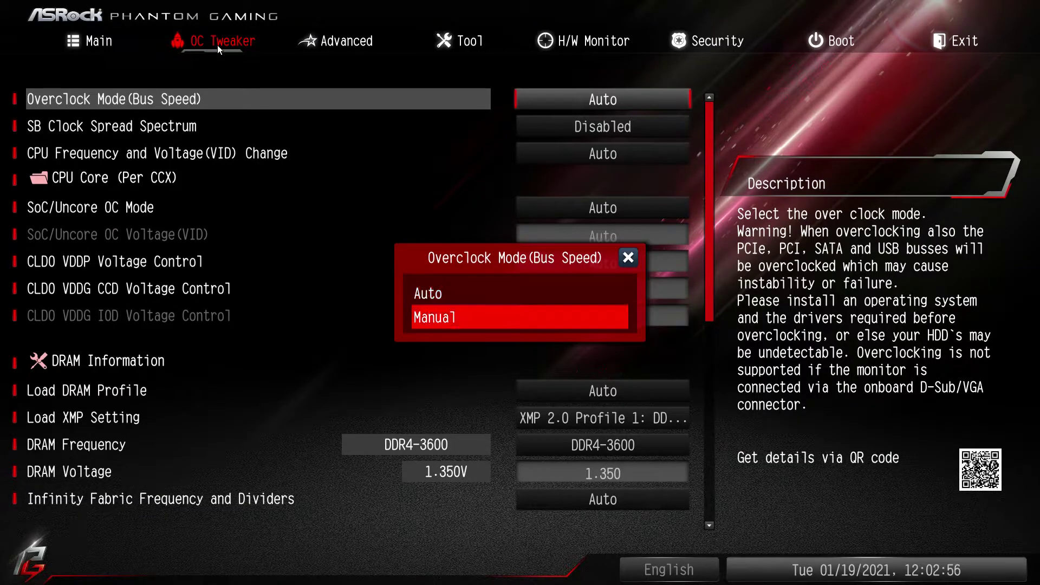
pyautogui.press('Return')
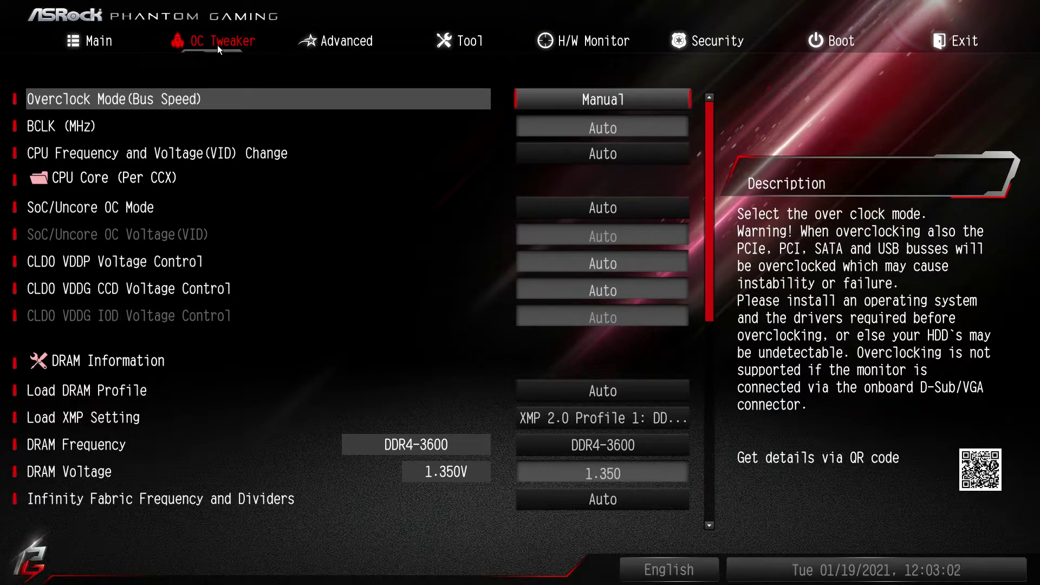
pyautogui.press('Return')
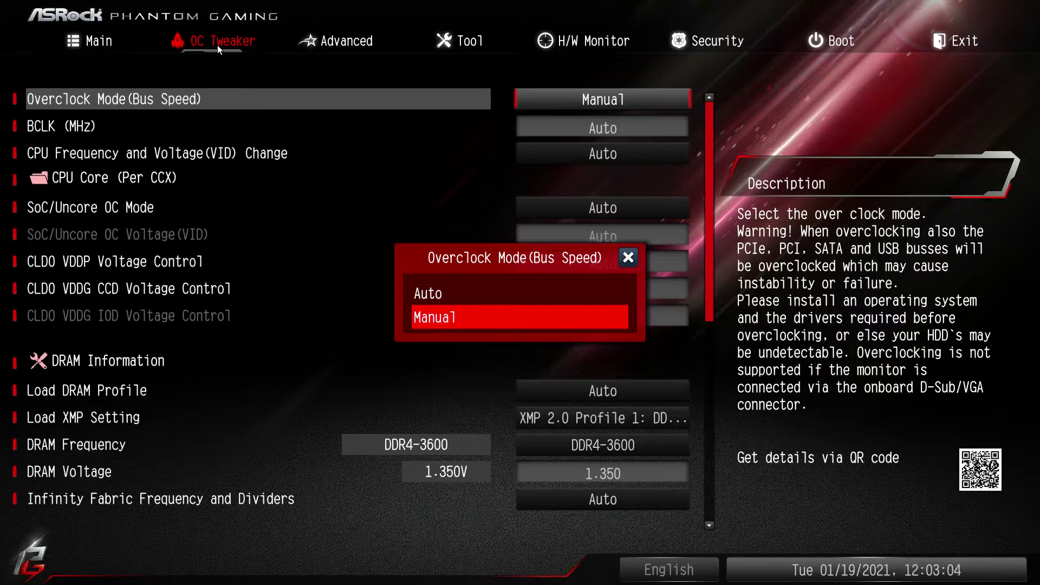
pyautogui.press('Up')
pyautogui.press('Return')
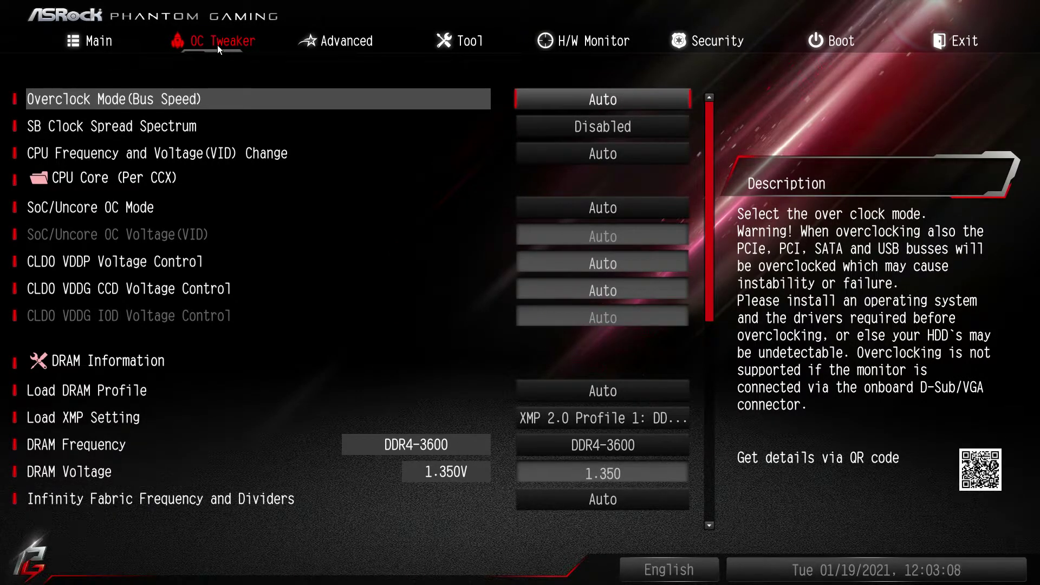
# Step: Set CPU Frequency and Voltage(VID) Change to Manual with 4500 MHz and 1.35 V
pyautogui.press('Down')
pyautogui.press('Down')
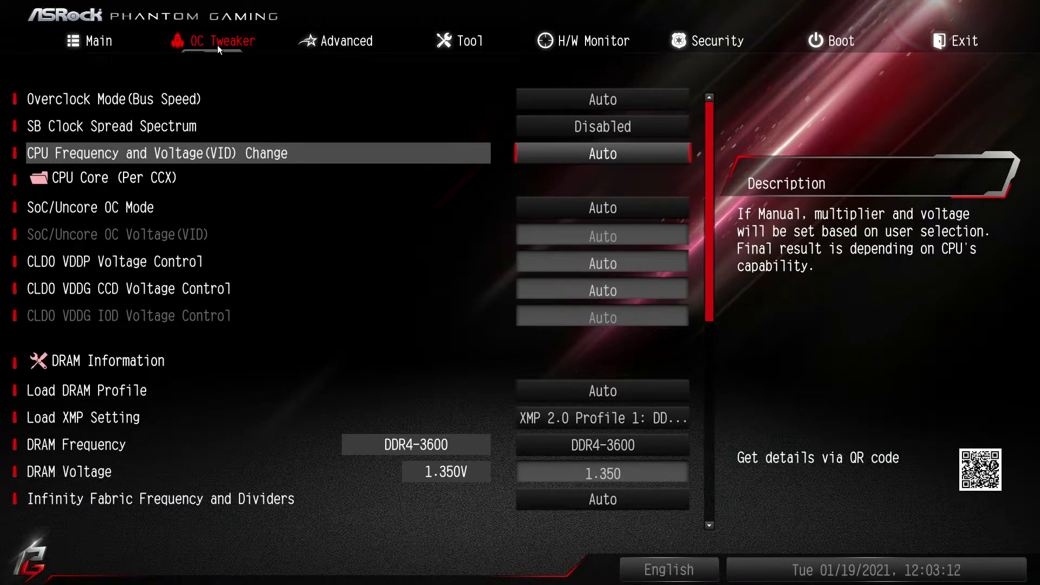
pyautogui.press('Return')
pyautogui.press('Down')
pyautogui.press('Return')
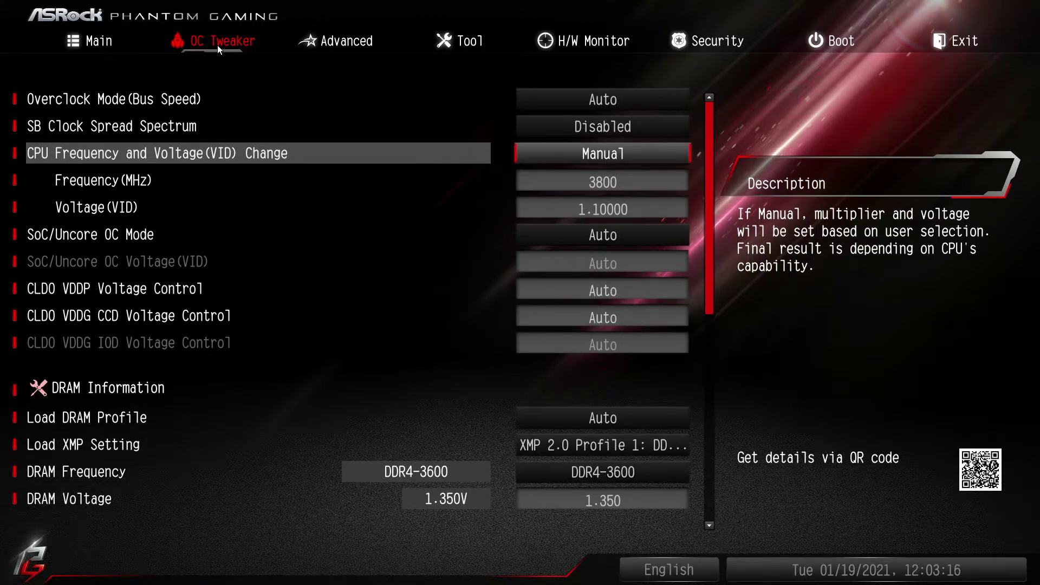
pyautogui.press('Down')
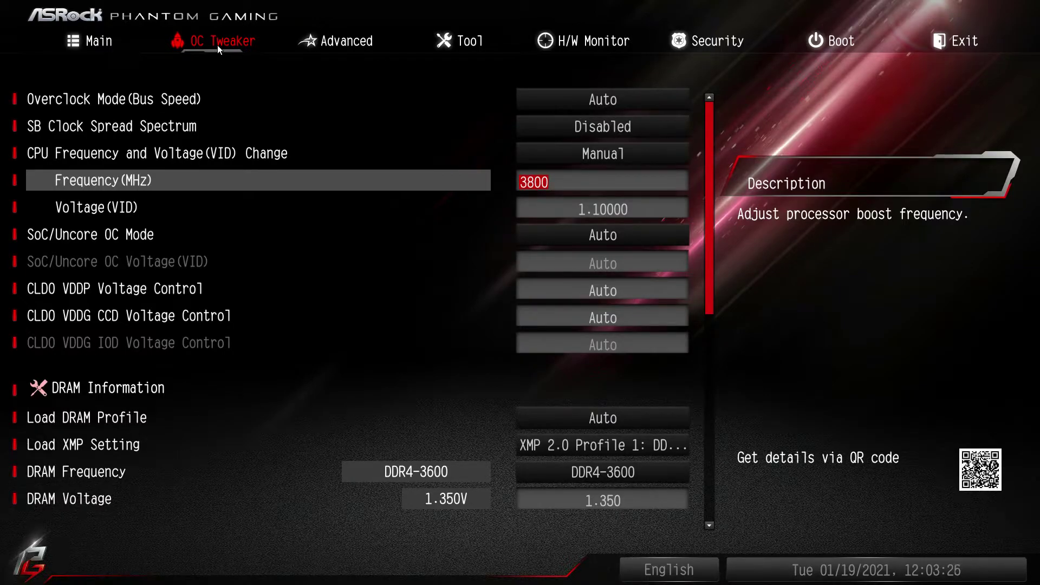
pyautogui.write('2250')
pyautogui.write('4500')
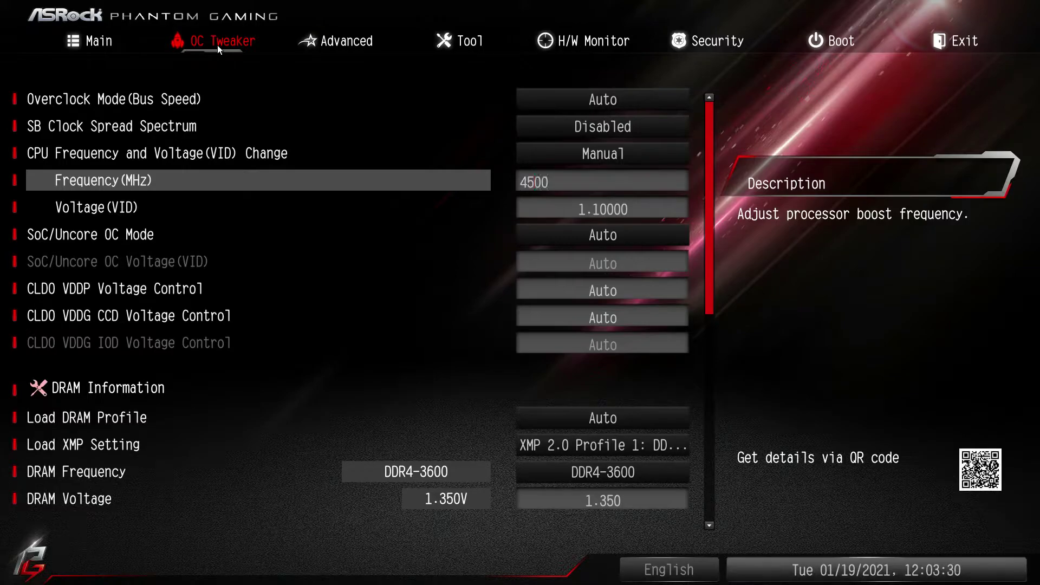
pyautogui.press('Down')
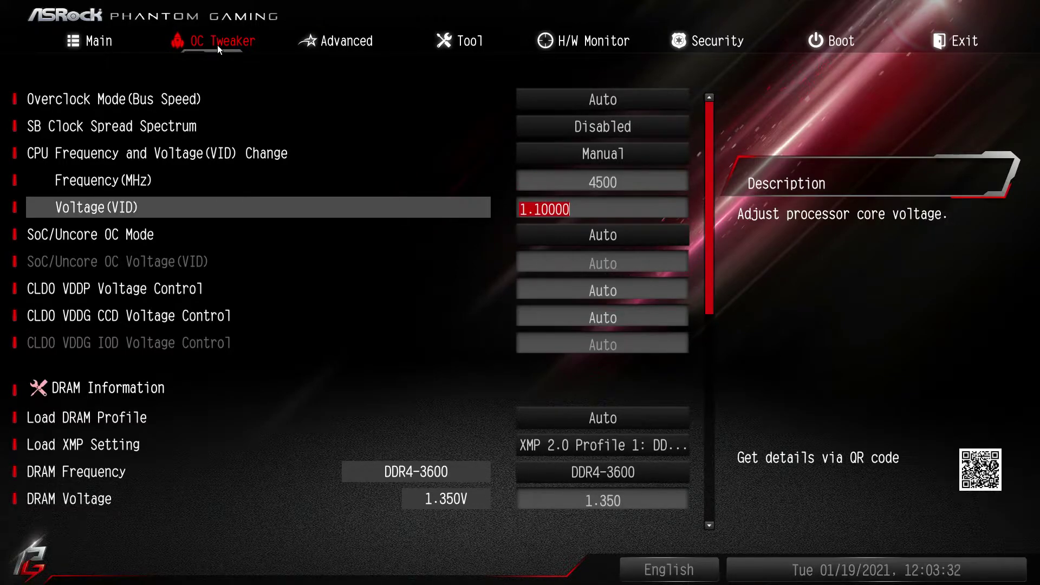
pyautogui.write('1.35')
pyautogui.press('Return')
pyautogui.press('Down')
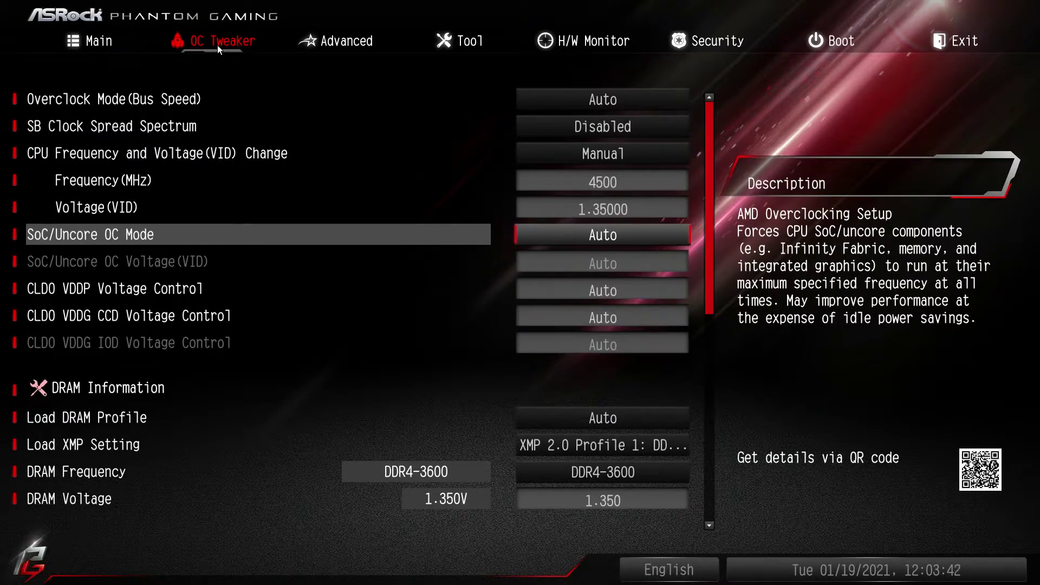
pyautogui.press('Down')
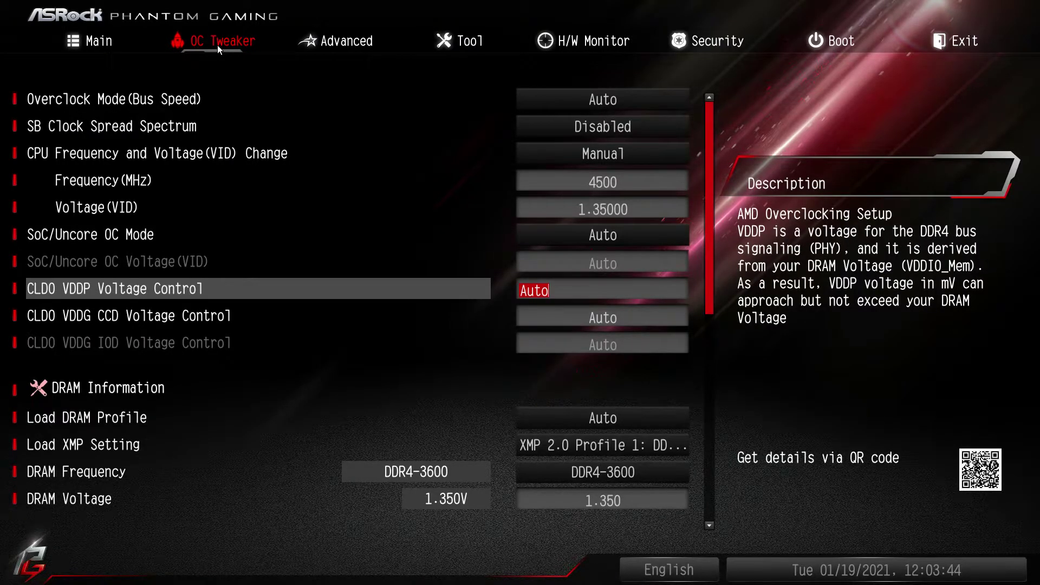
pyautogui.press('Down')
pyautogui.press('Down')
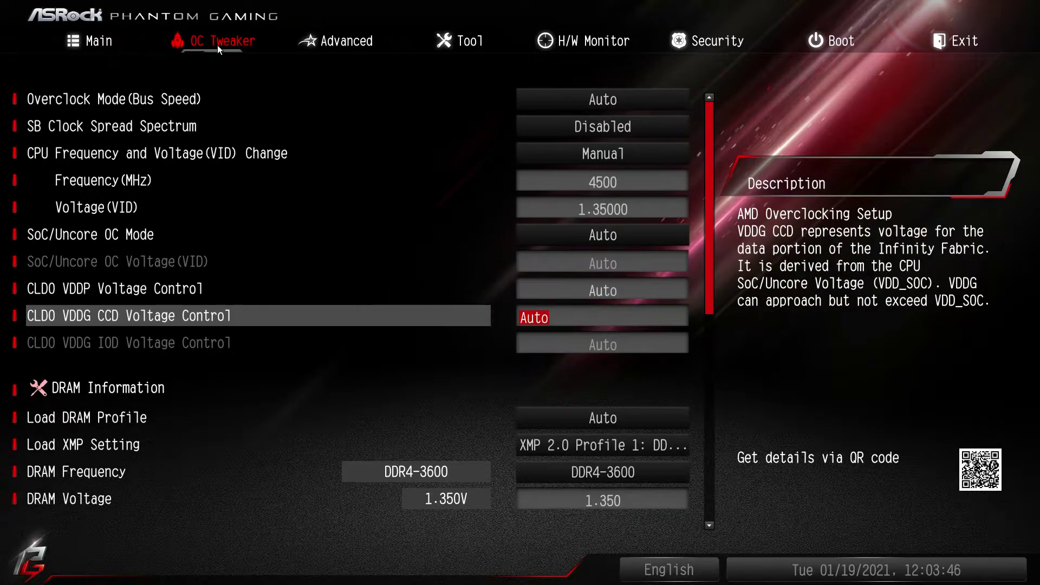
pyautogui.press('Return')
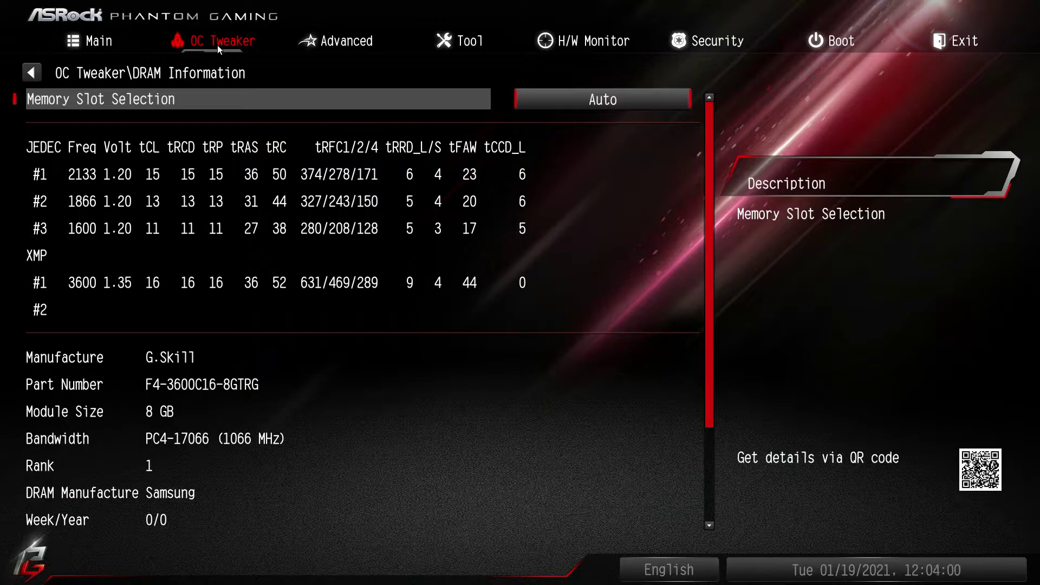
pyautogui.press('Escape')
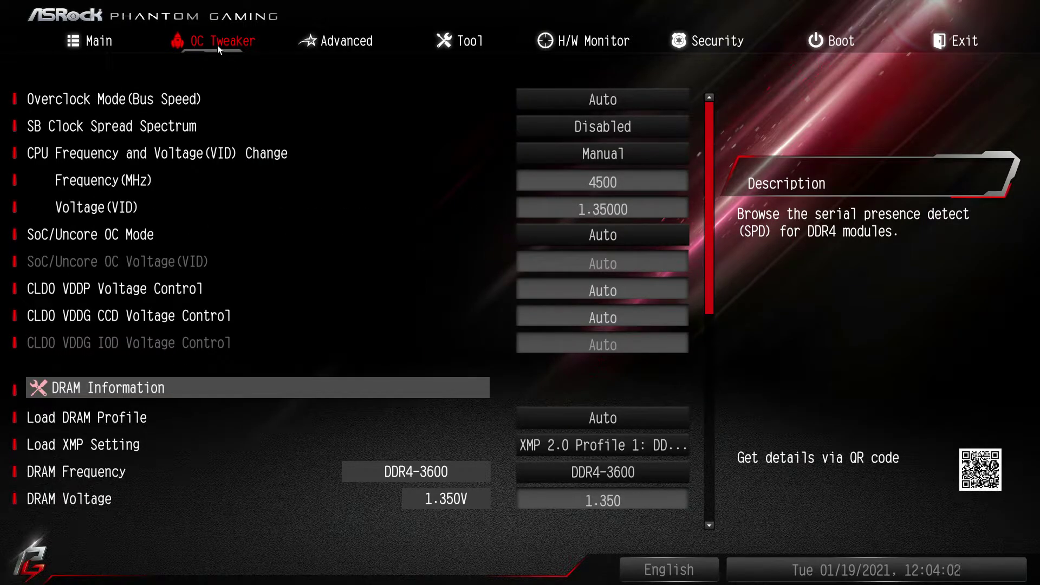
pyautogui.press('Down')
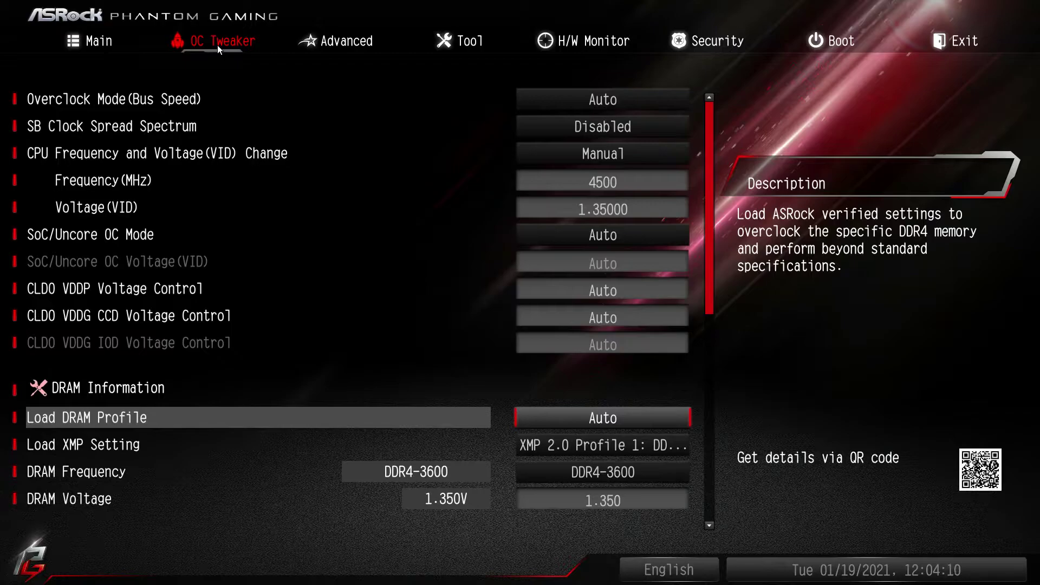
# Step: View the DRAM profiles unchanged, then switch Load XMP Setting to Auto and back to XMP 2.0 Profile 1
pyautogui.press('Return')
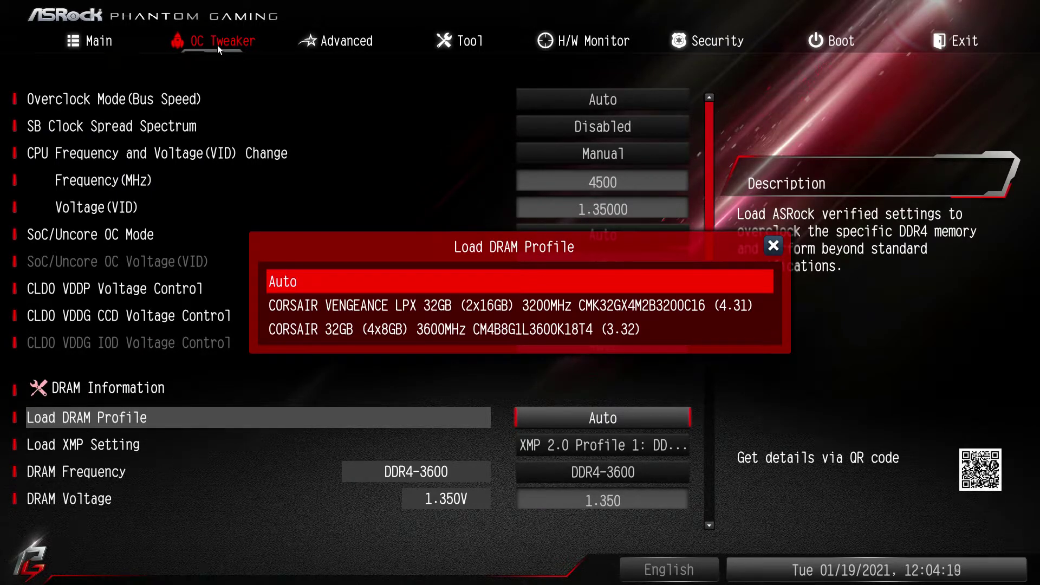
pyautogui.press('Escape')
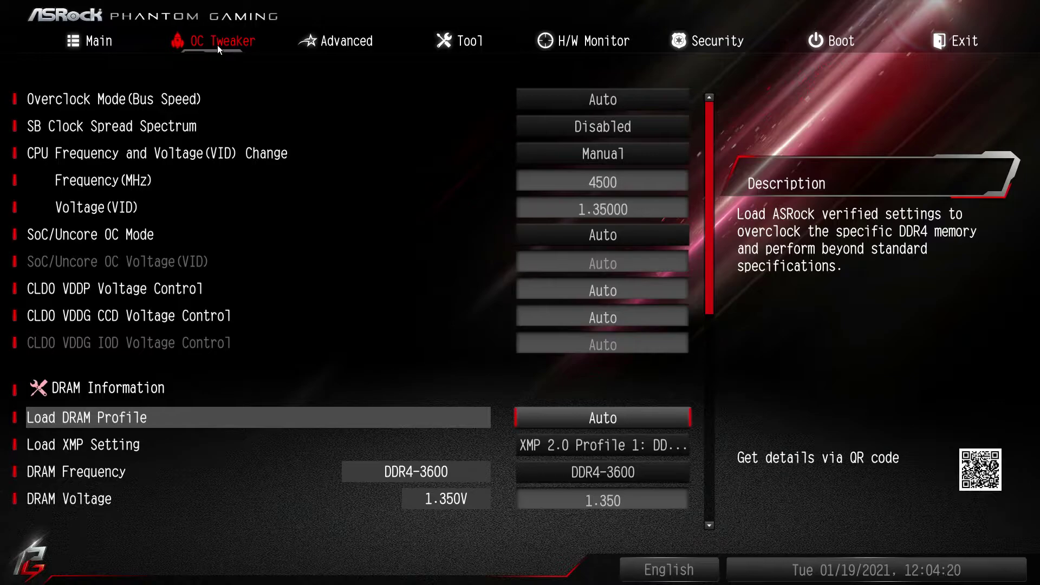
pyautogui.press('Down')
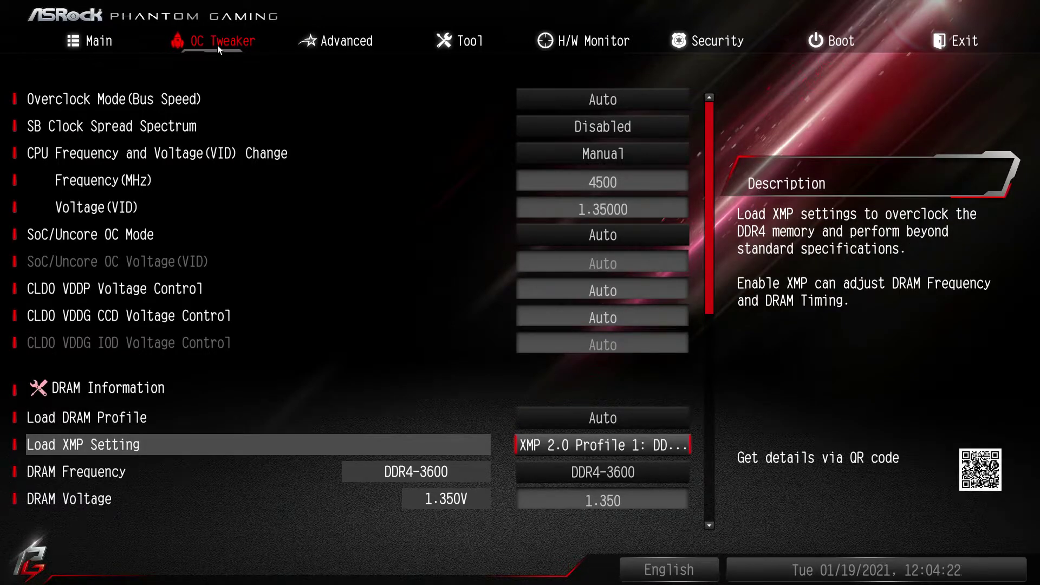
pyautogui.press('Return')
pyautogui.press('Up')
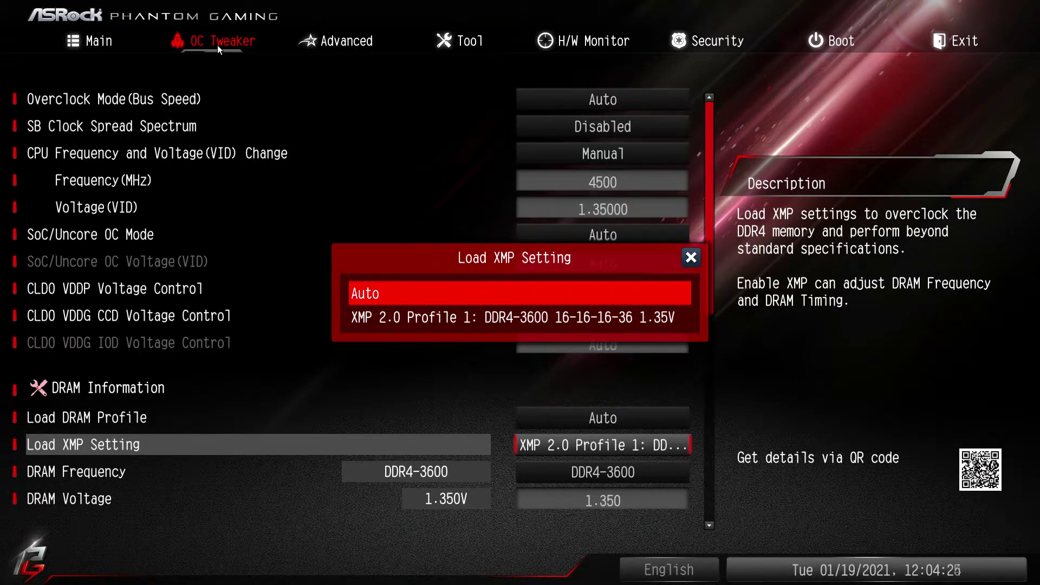
pyautogui.press('Return')
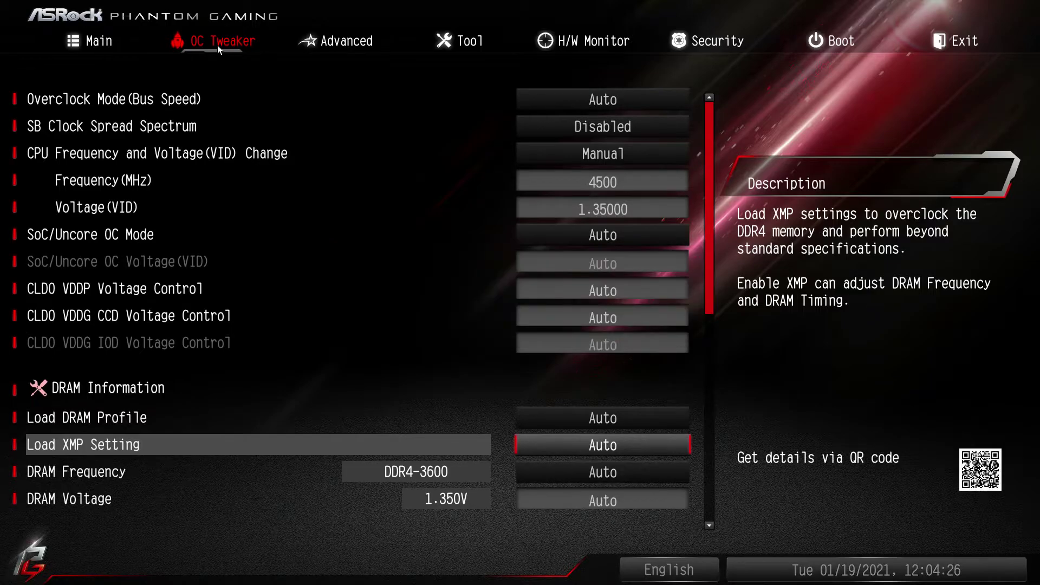
pyautogui.press('Return')
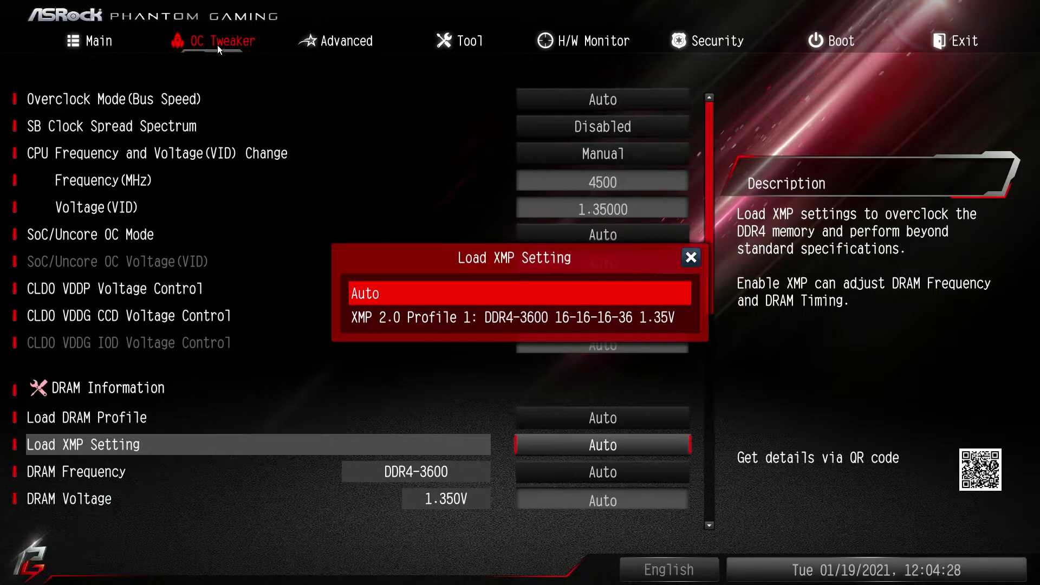
pyautogui.press('Down')
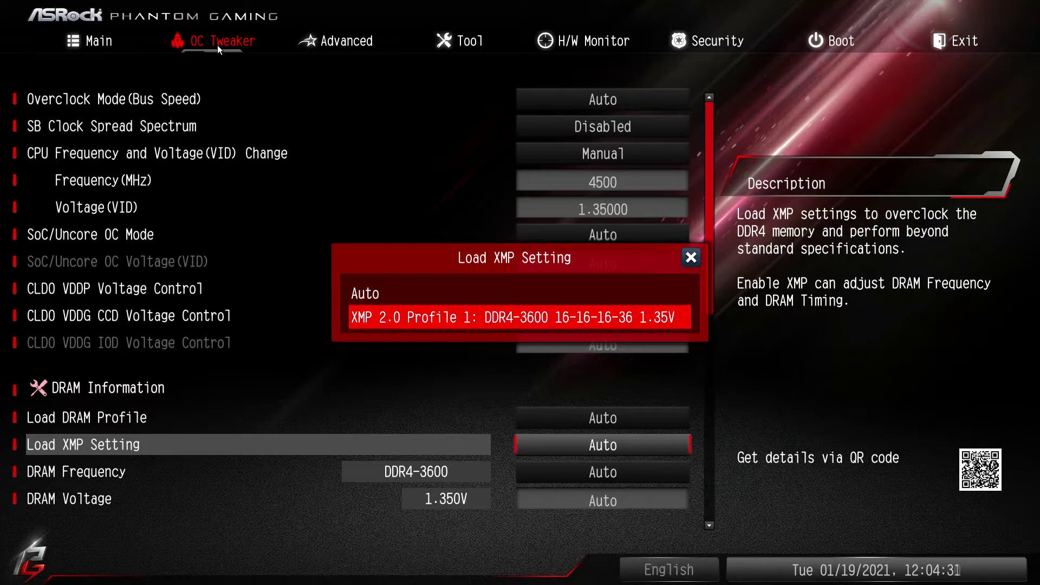
pyautogui.press('Return')
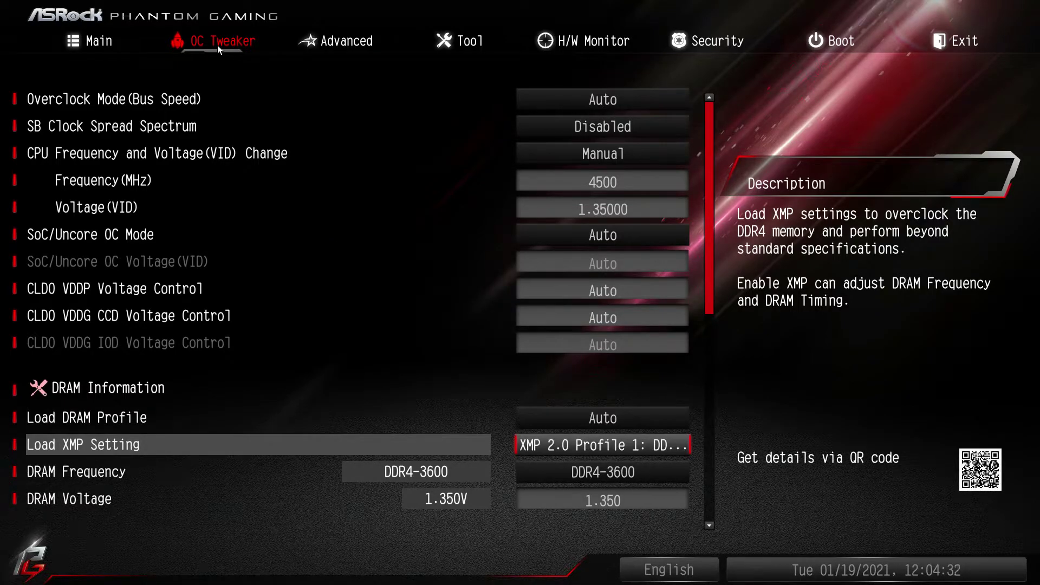
pyautogui.press('Down')
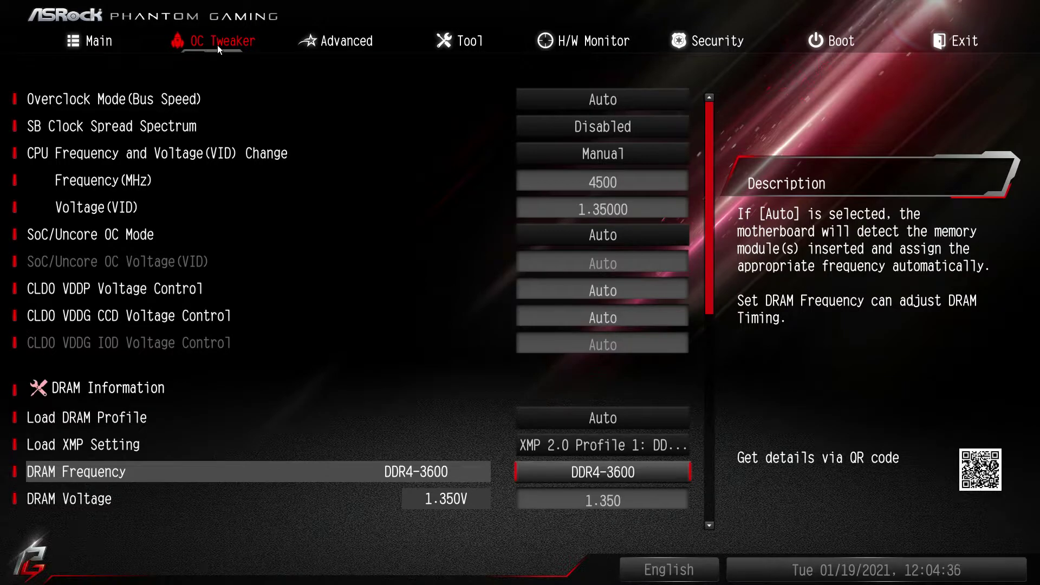
pyautogui.press('Return')
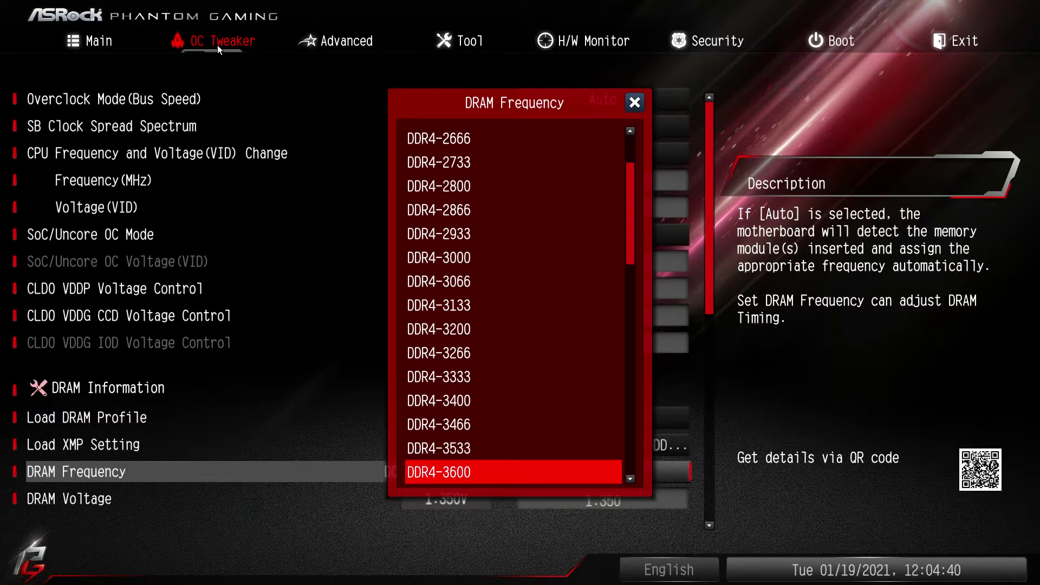
pyautogui.press('Return')
pyautogui.press('Down')
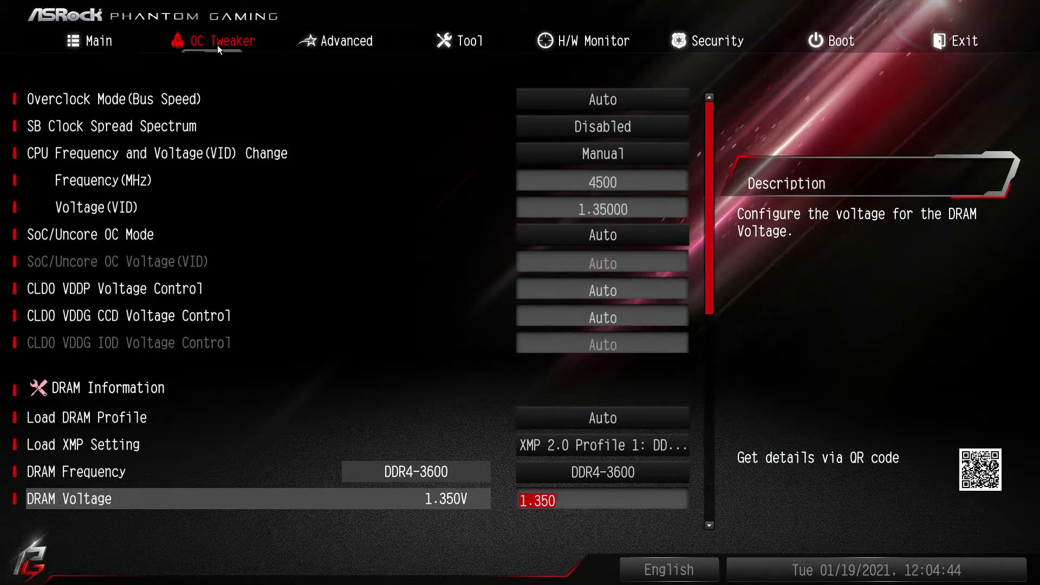
pyautogui.press('Down')
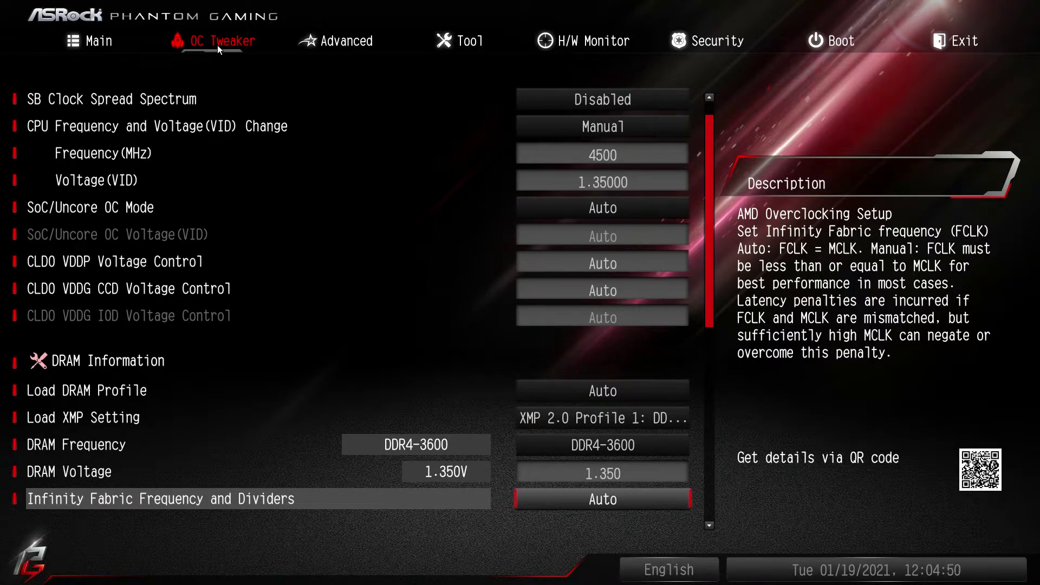
pyautogui.press('Return')
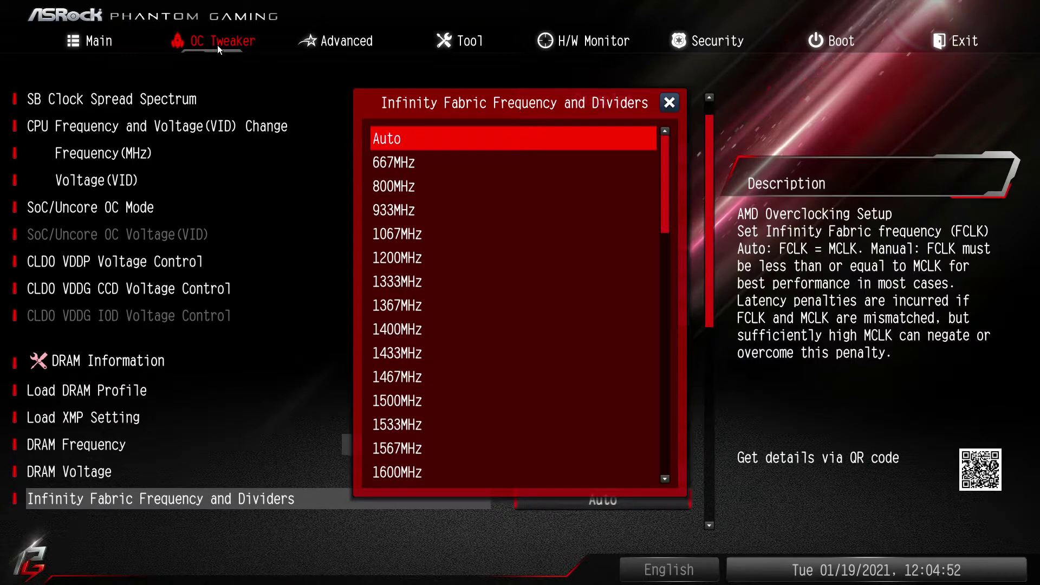
pyautogui.press('Escape')
pyautogui.press('Down')
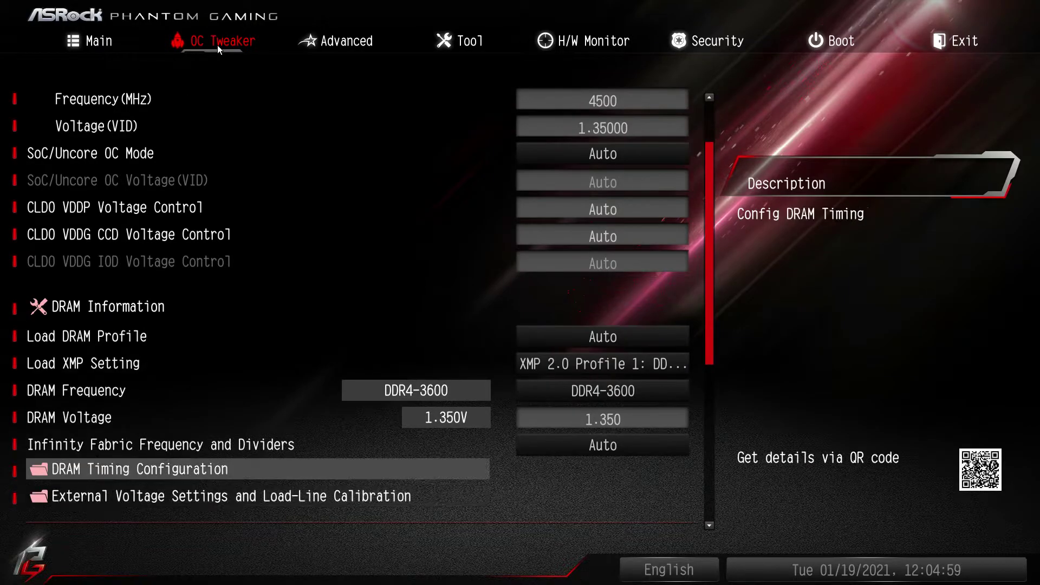
pyautogui.press('Return')
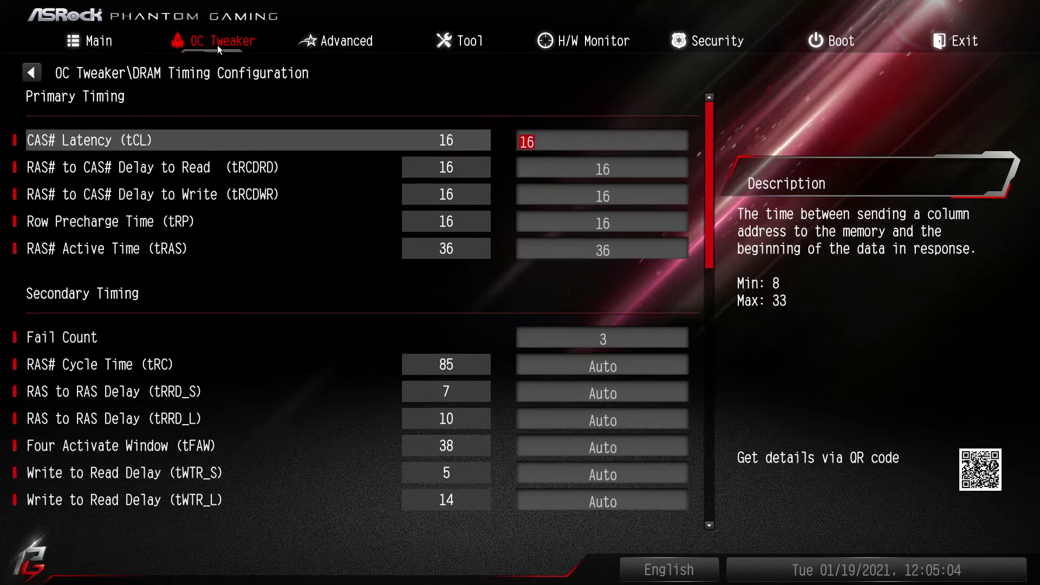
pyautogui.press('Escape')
pyautogui.press('Down')
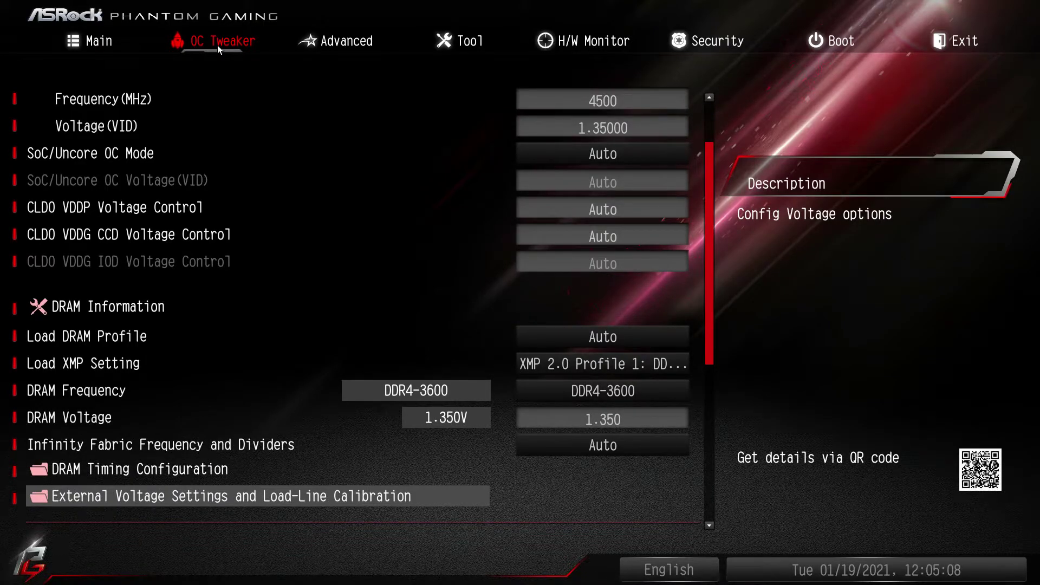
pyautogui.press('Return')
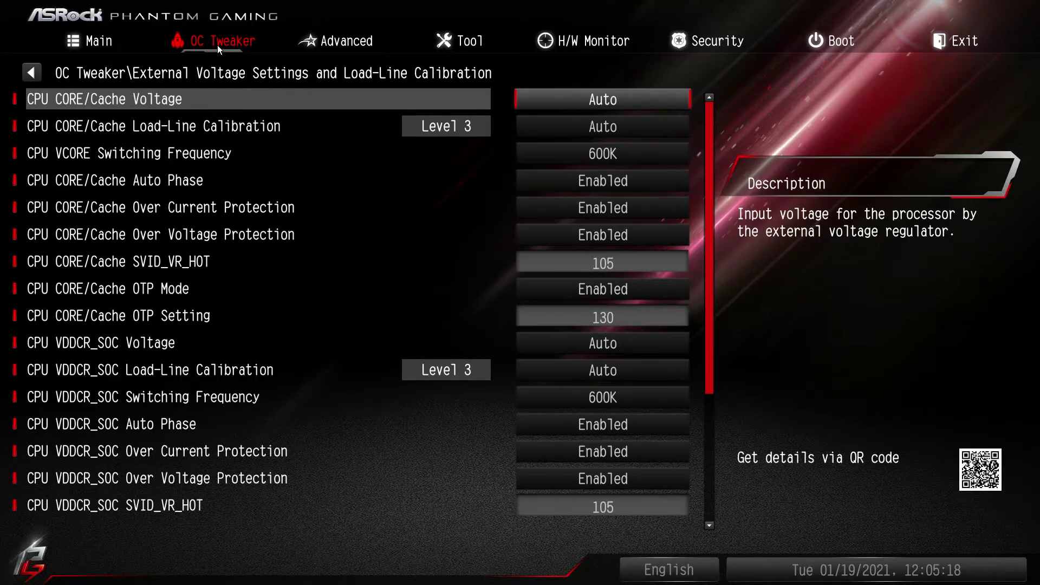
pyautogui.press('Down')
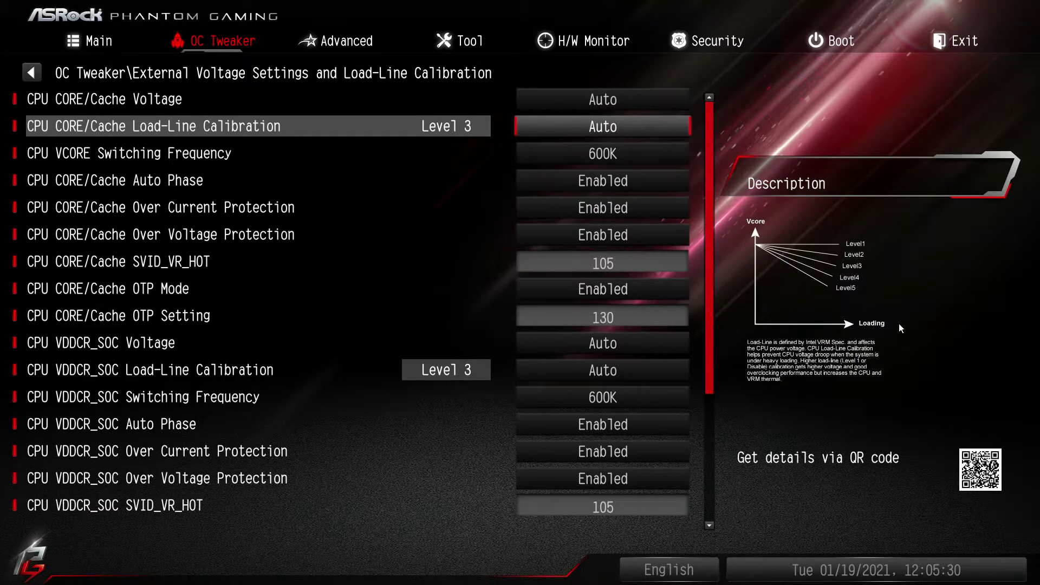
# Step: Scroll the OC Tweaker list down to saved profiles and user-default loading, then back to the top
pyautogui.press('Escape')
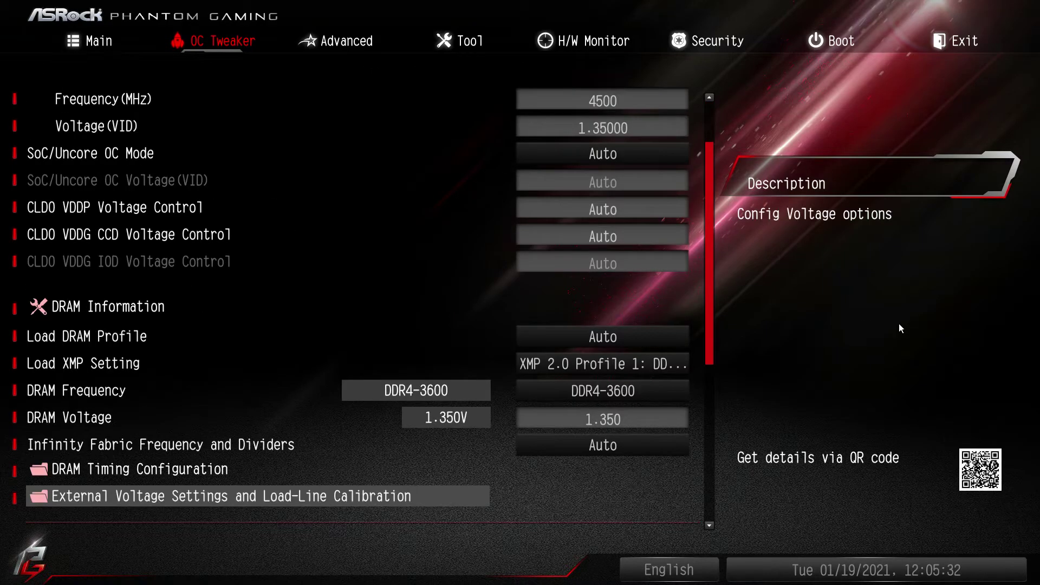
pyautogui.press('Down')
pyautogui.press('Down')
pyautogui.press('Down')
pyautogui.press('Down')
pyautogui.press('Down')
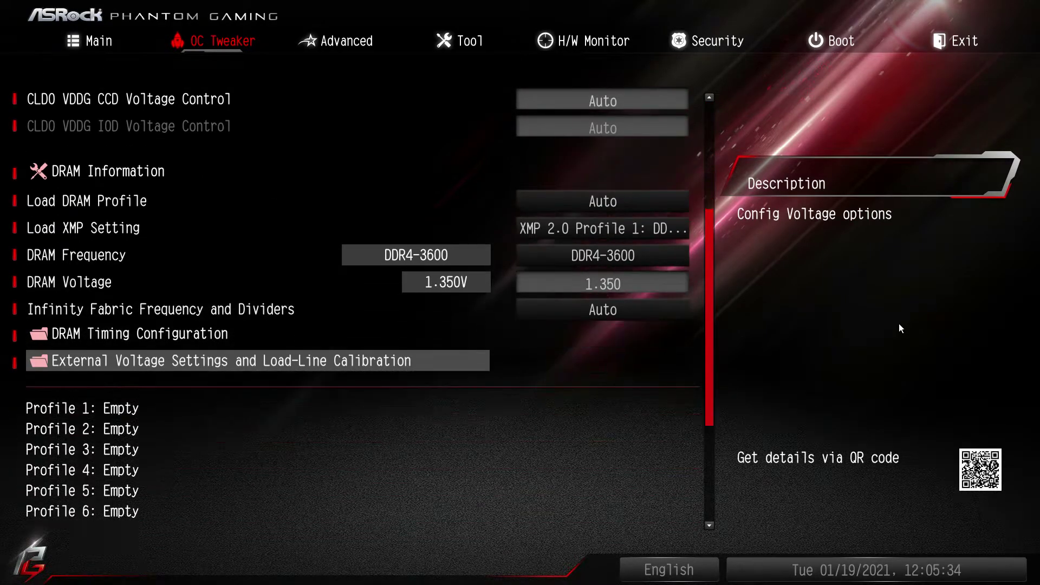
pyautogui.press('Down')
pyautogui.press('Down')
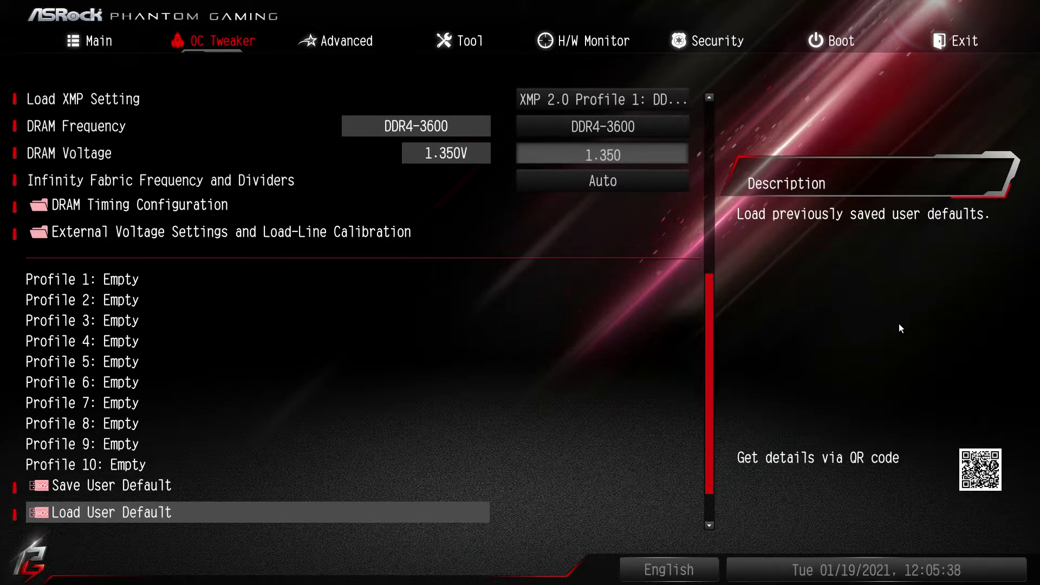
pyautogui.press('Down')
pyautogui.press('Down')
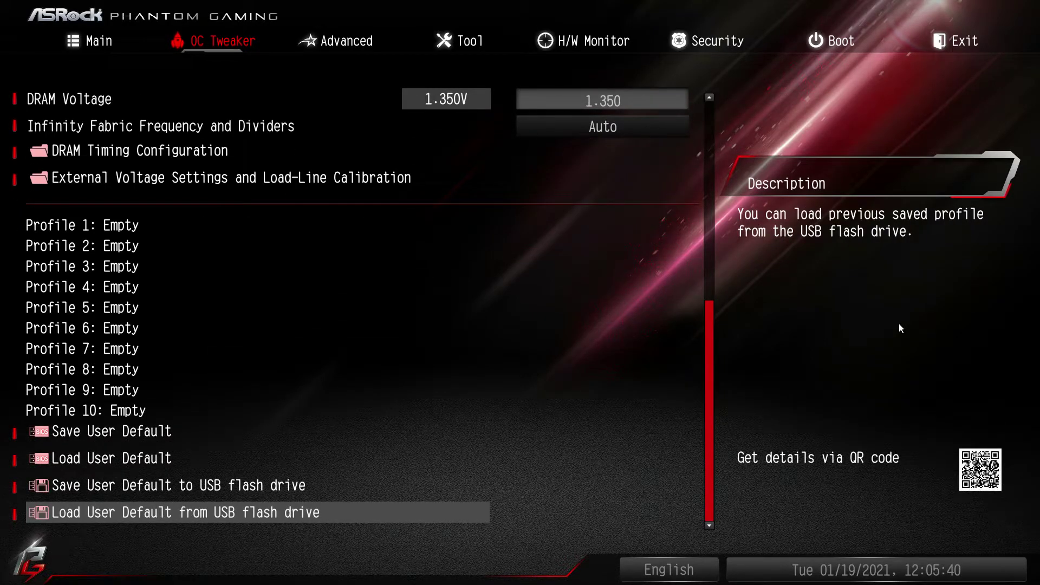
pyautogui.press('Up')
pyautogui.press('Home')
pyautogui.press('pageup')
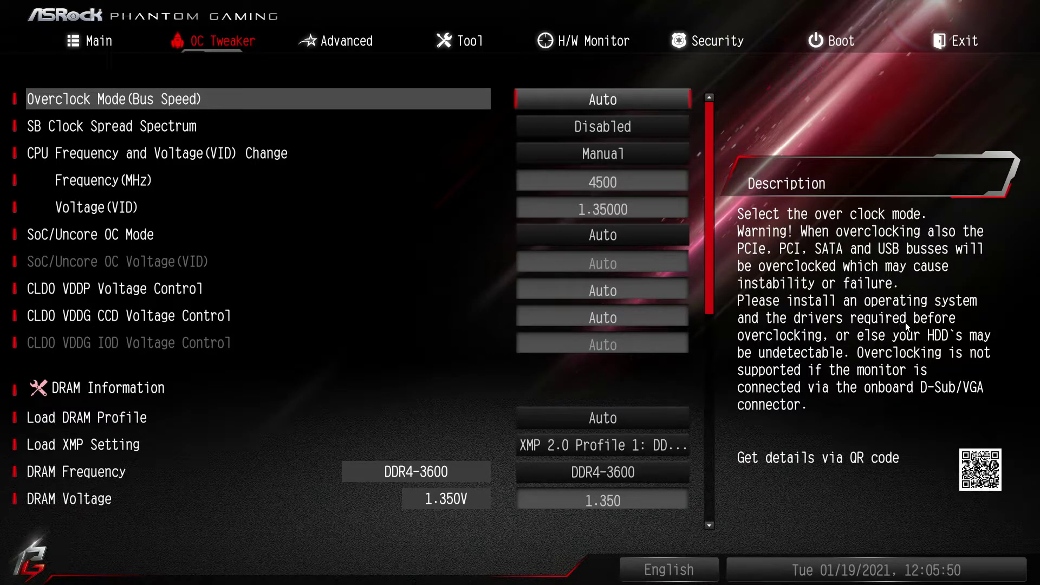
# Step: On the Advanced page, browse the CPU Configuration options such as PPC Adjustment, SMT Mode and fTPM
pyautogui.click(362, 41)
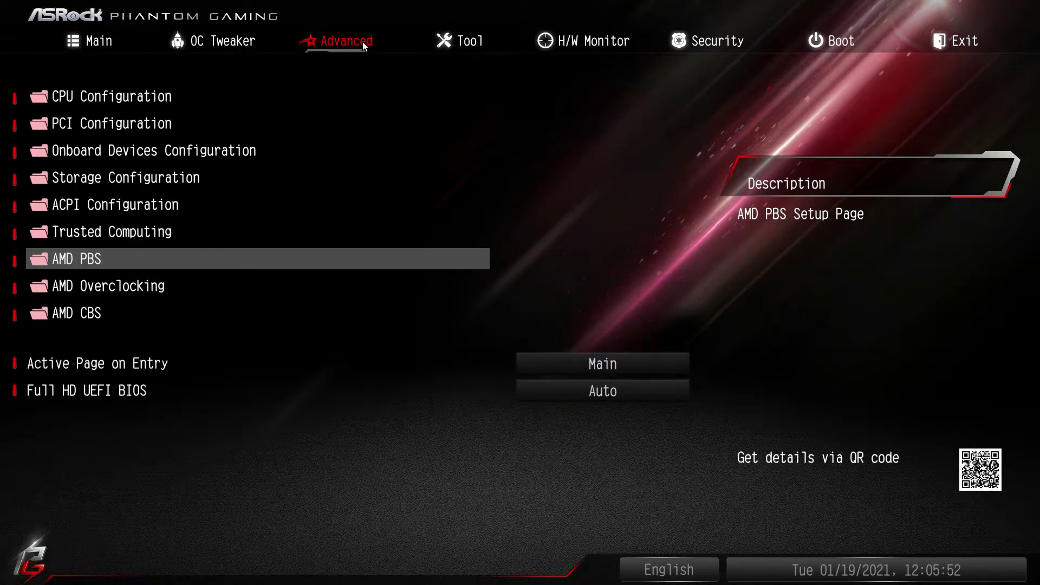
pyautogui.press('Up')
pyautogui.press('Up')
pyautogui.press('Up')
pyautogui.press('Up')
pyautogui.press('Up')
pyautogui.press('Up')
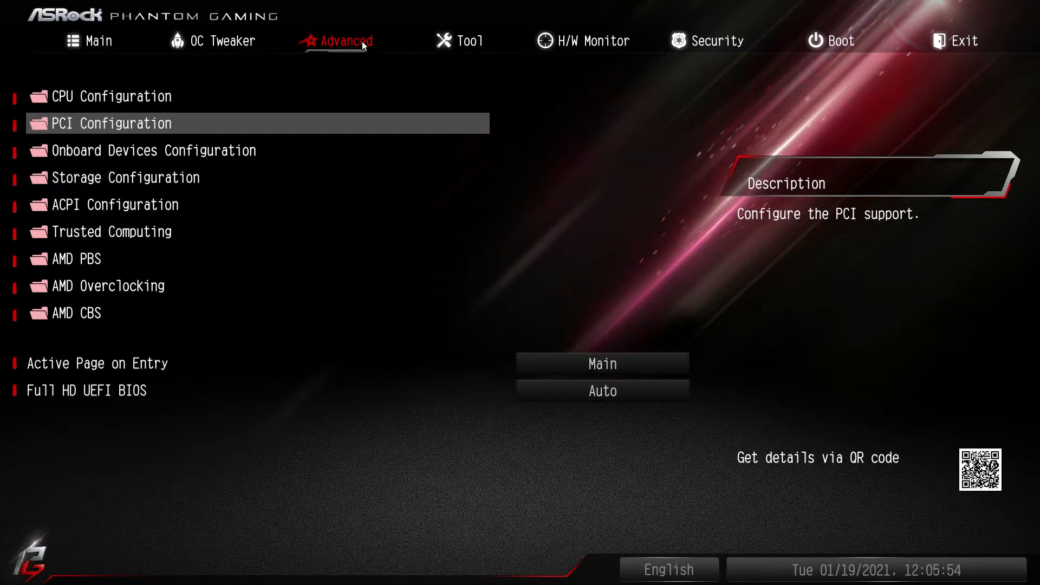
pyautogui.press('Return')
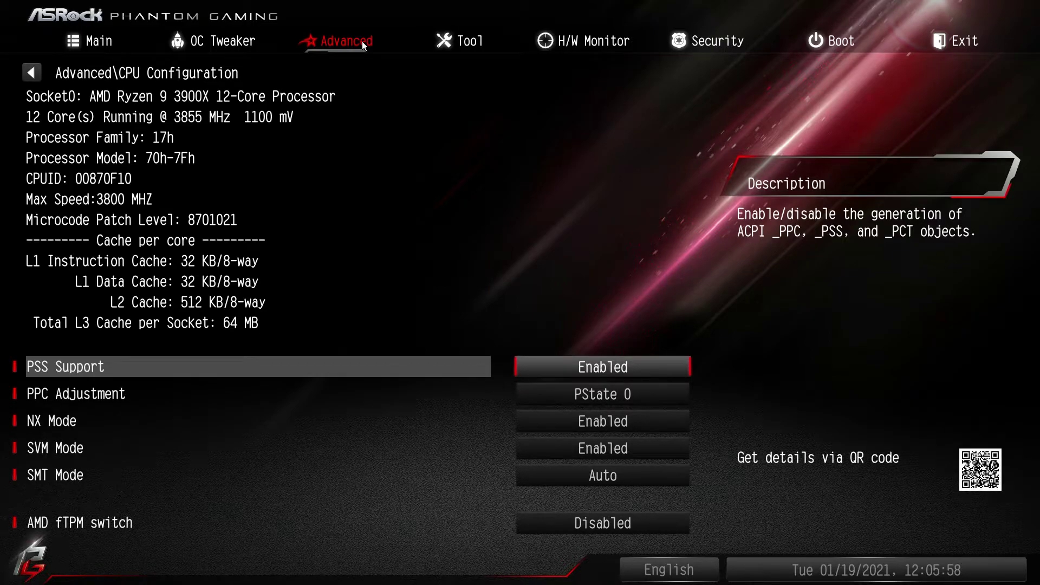
pyautogui.press('Down')
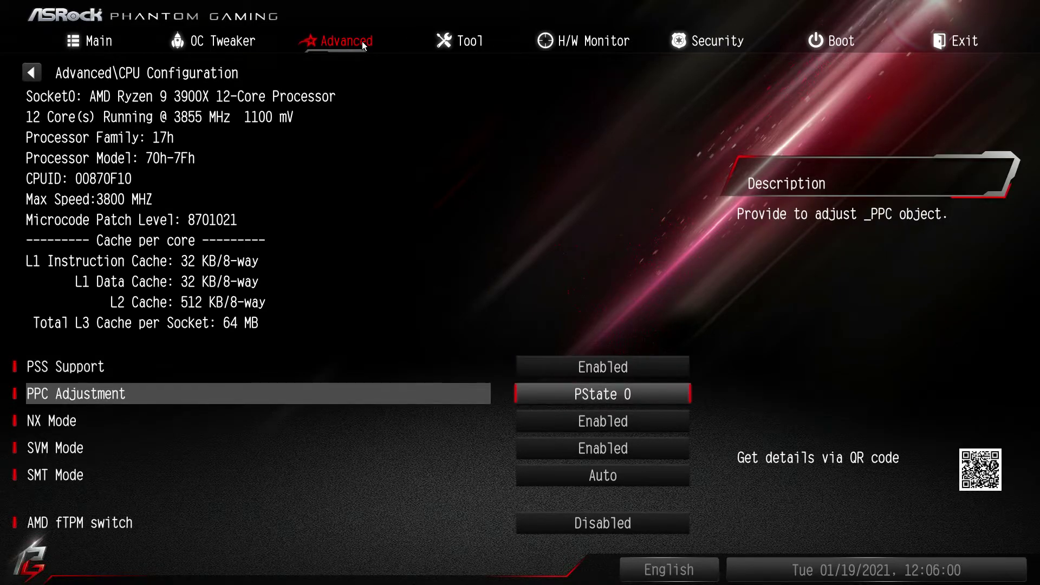
pyautogui.press('Down')
pyautogui.press('Down')
pyautogui.press('Down')
pyautogui.press('Up')
pyautogui.press('Up')
pyautogui.press('Up')
pyautogui.press('Up')
pyautogui.press('Down')
pyautogui.press('Down')
pyautogui.press('Down')
pyautogui.press('Down')
pyautogui.press('Down')
pyautogui.press('Up')
pyautogui.press('Up')
pyautogui.press('Up')
pyautogui.press('Up')
pyautogui.press('Up')
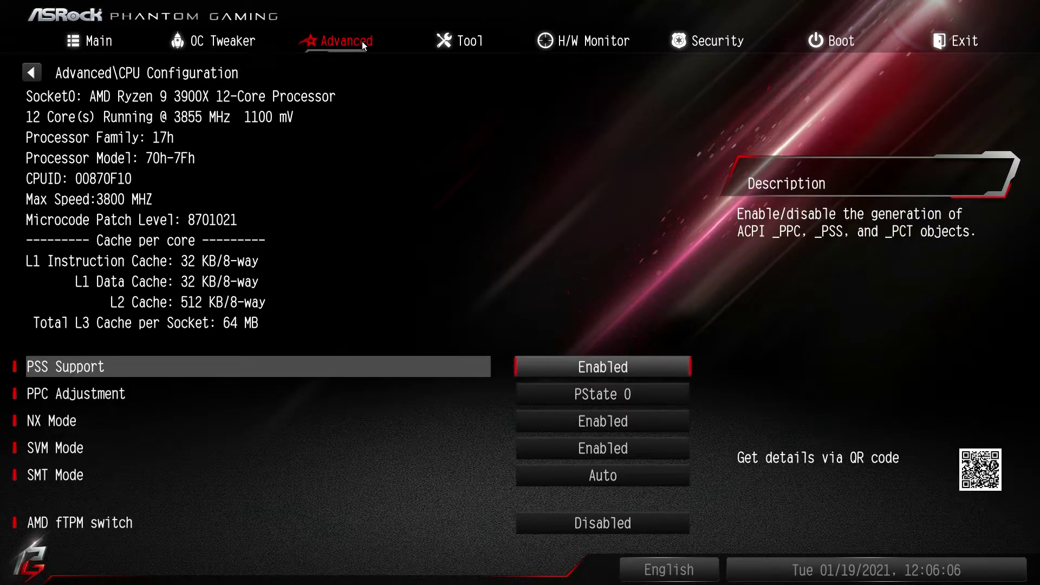
# Step: Open PCI Configuration, showing SR-IOV Support and Above 4G Decoding Disabled
pyautogui.press('Escape')
pyautogui.press('Down')
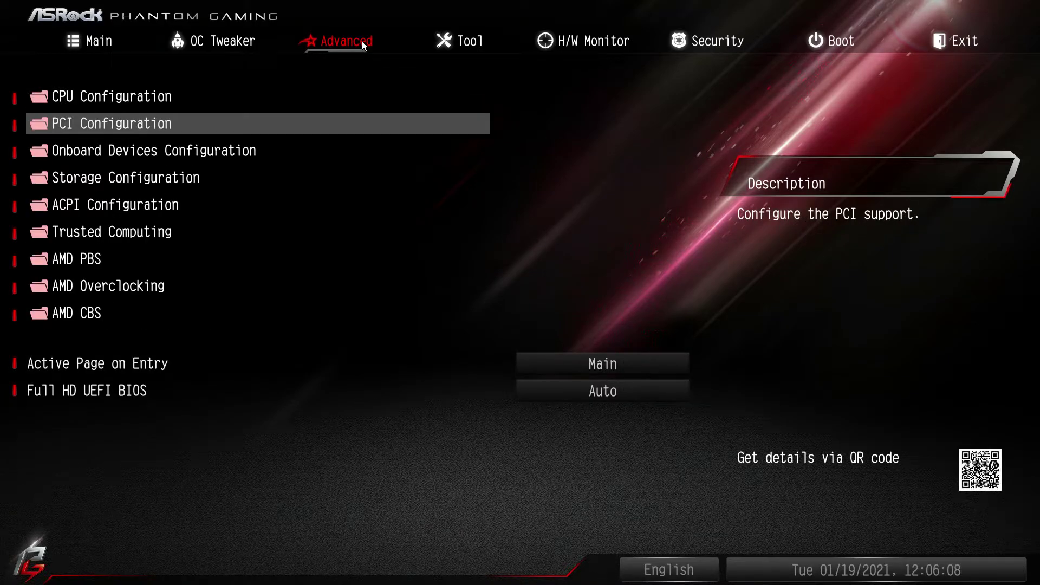
pyautogui.press('Return')
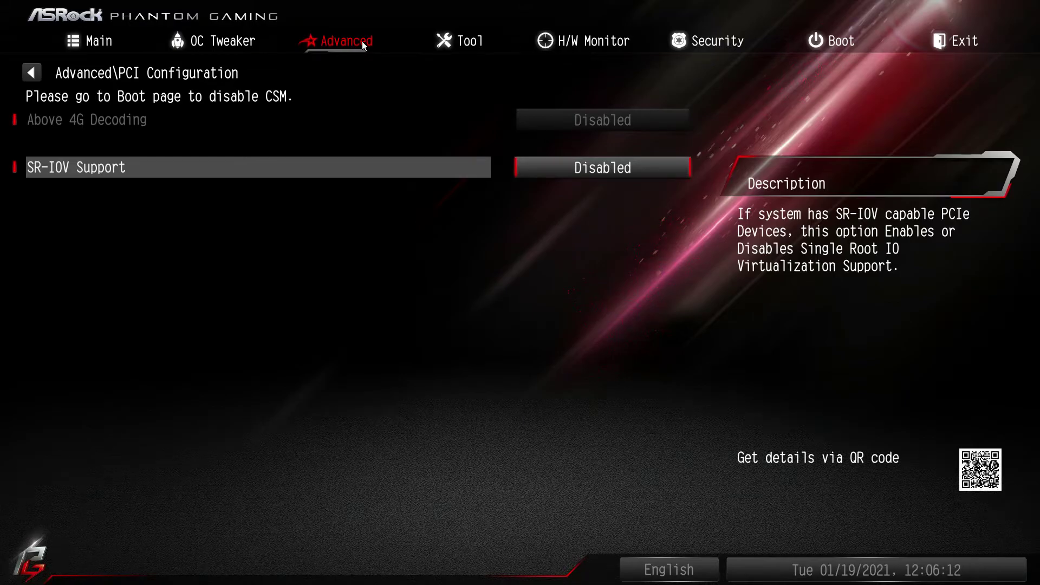
# Step: Look over the Onboard Devices Configuration settings
pyautogui.press('Escape')
pyautogui.press('Down')
pyautogui.press('Return')
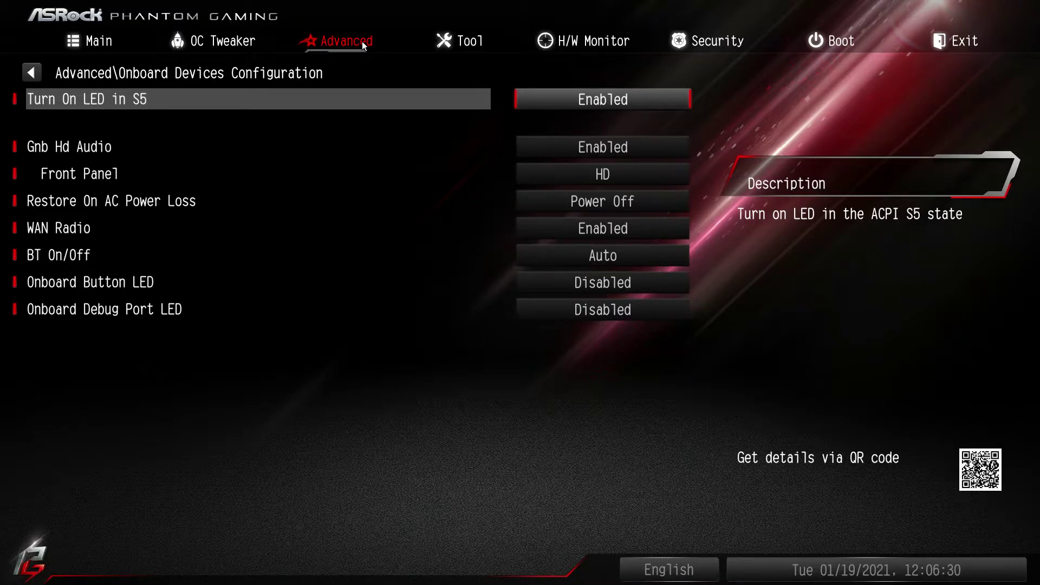
# Step: Open Storage Configuration, showing the SATA controller in AHCI mode
pyautogui.press('Escape')
pyautogui.press('Down')
pyautogui.press('Return')
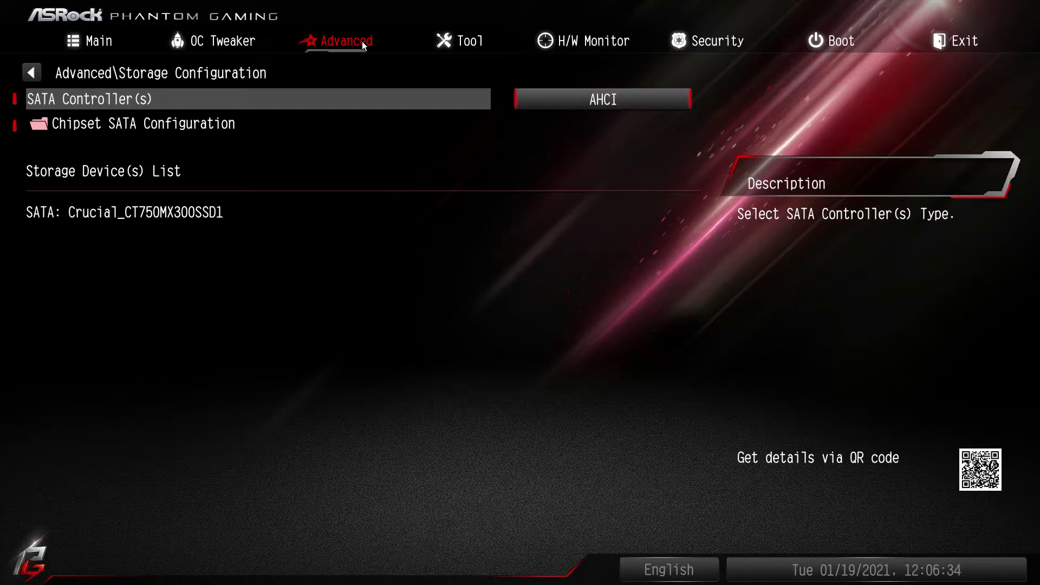
# Step: Keep SATA Controller(s) on AHCI and browse the Chipset SATA per-port settings
pyautogui.press('Return')
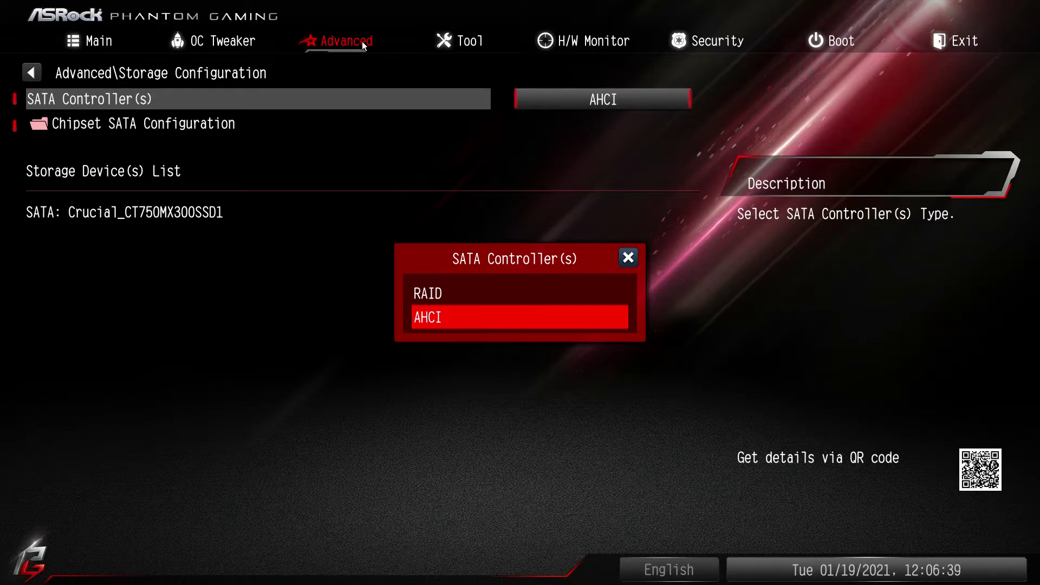
pyautogui.press('Return')
pyautogui.press('Down')
pyautogui.press('Return')
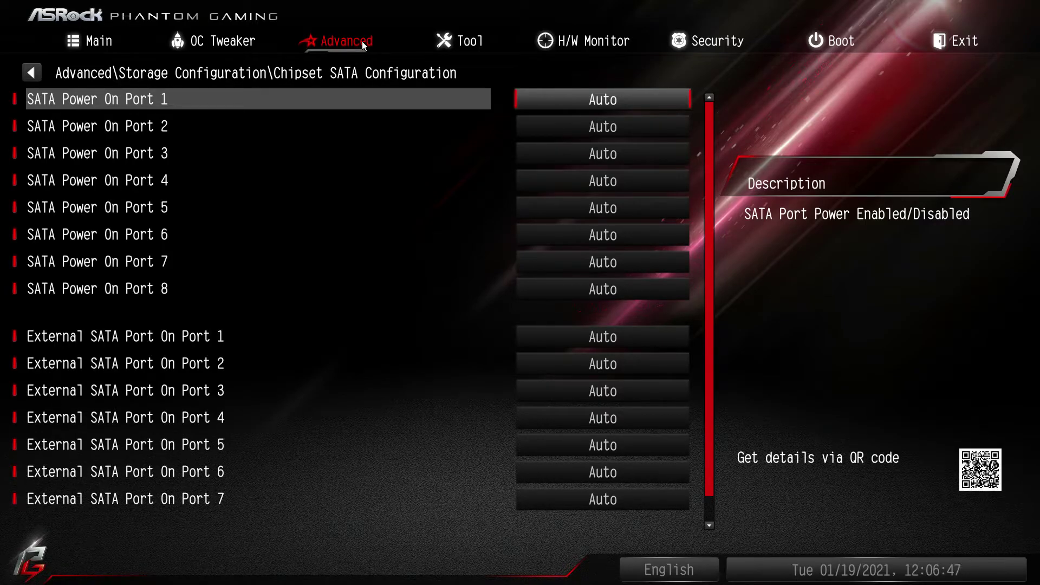
pyautogui.press('Down')
pyautogui.press('Down')
pyautogui.press('Down')
pyautogui.press('Down')
pyautogui.press('Down')
pyautogui.press('Down')
pyautogui.press('Down')
pyautogui.press('Down')
pyautogui.press('Down')
pyautogui.press('Down')
pyautogui.press('Down')
pyautogui.press('Down')
pyautogui.press('Down')
pyautogui.press('Down')
pyautogui.press('Down')
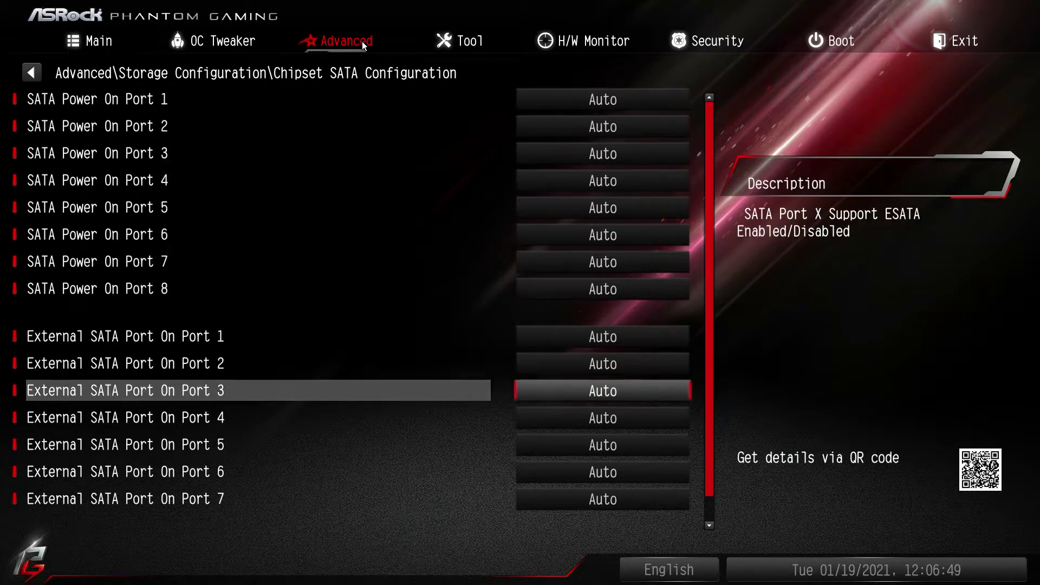
pyautogui.press('Up')
pyautogui.press('Up')
pyautogui.press('Up')
pyautogui.press('Up')
pyautogui.press('Up')
pyautogui.press('Up')
pyautogui.press('Up')
pyautogui.press('Up')
pyautogui.press('Up')
pyautogui.press('Up')
pyautogui.press('Up')
pyautogui.press('Up')
pyautogui.press('Up')
pyautogui.press('Up')
pyautogui.press('Up')
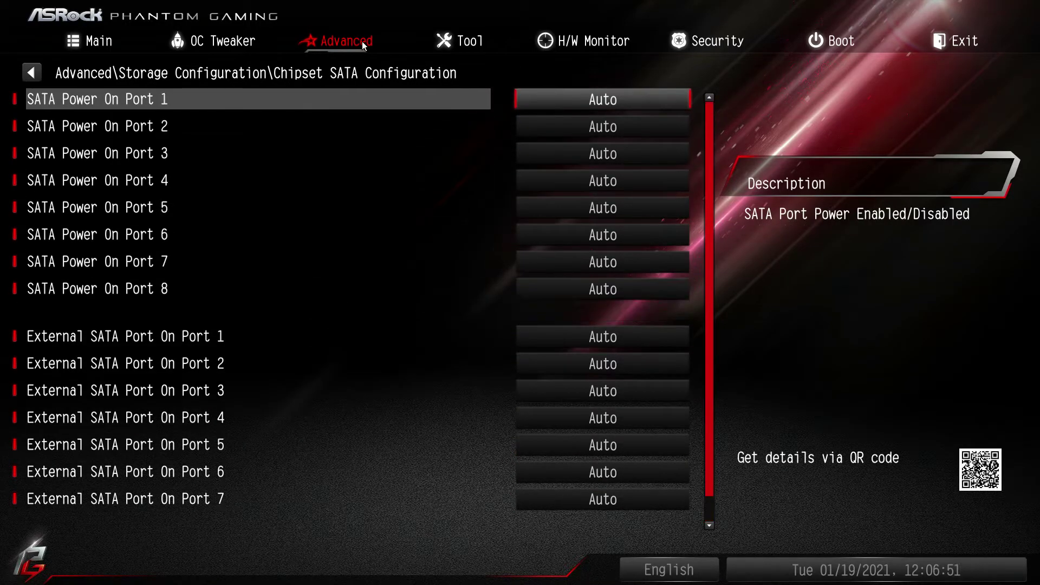
pyautogui.press('Escape')
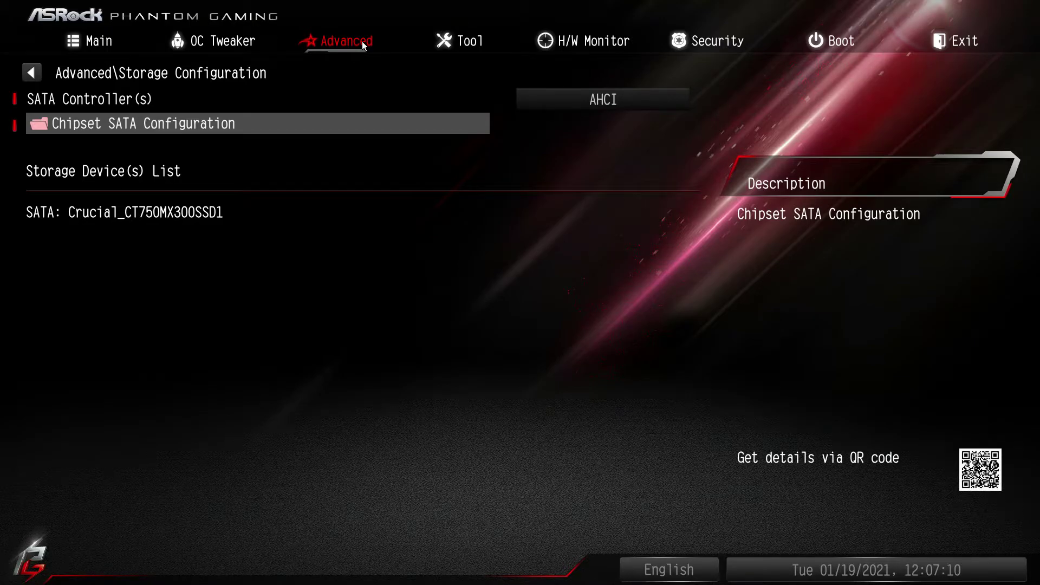
# Step: Visit the Tool page and decline the discard-changes-and-exit prompt to stay in setup
pyautogui.press('Escape')
pyautogui.press('Right')
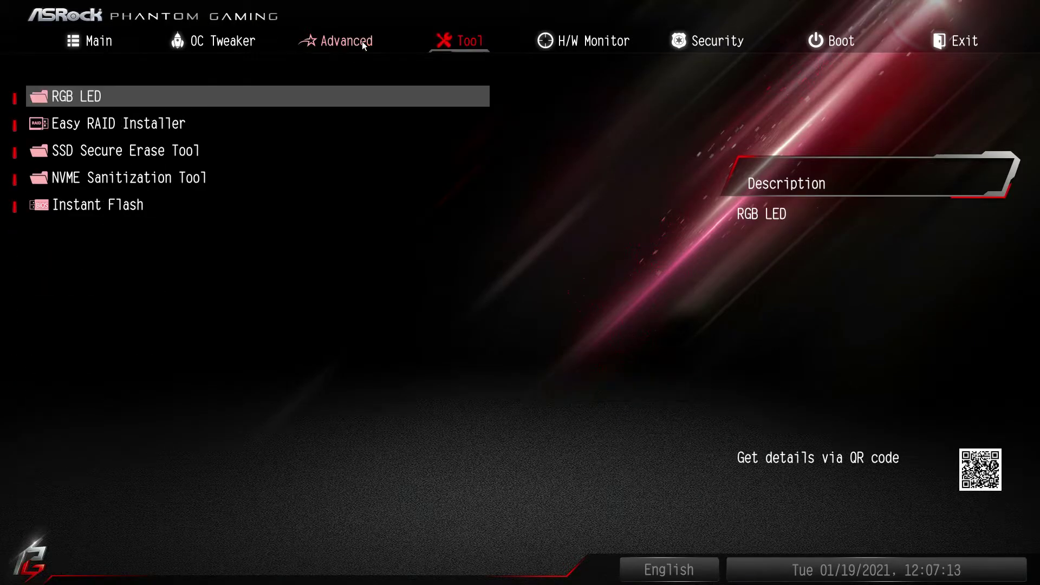
pyautogui.press('Escape')
pyautogui.press('Right')
pyautogui.press('Return')
# Step: Check the ACPI Configuration power settings on the Advanced page
pyautogui.click(323, 43)
pyautogui.press('Down')
pyautogui.press('Return')
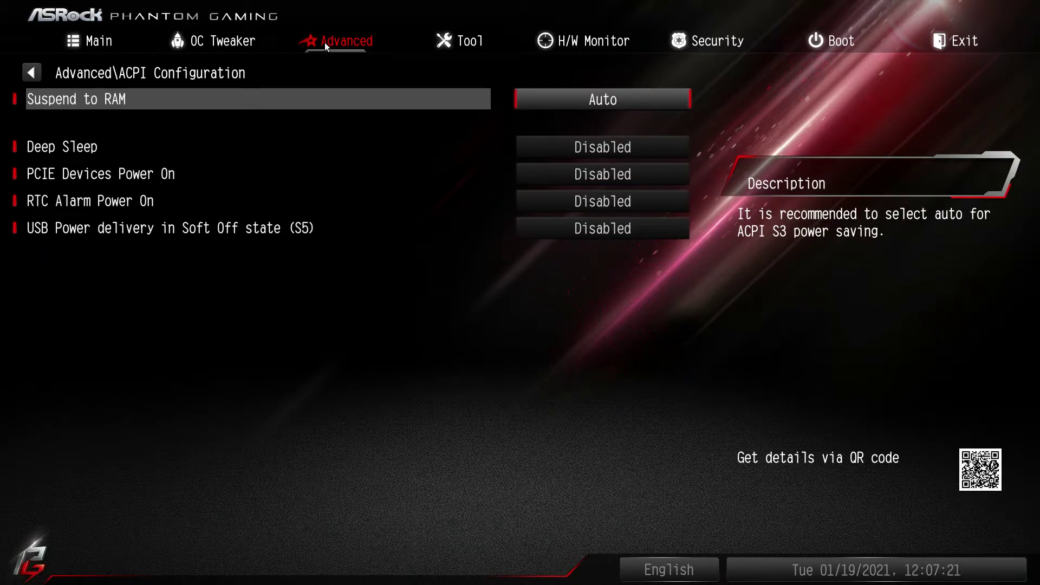
pyautogui.press('Escape')
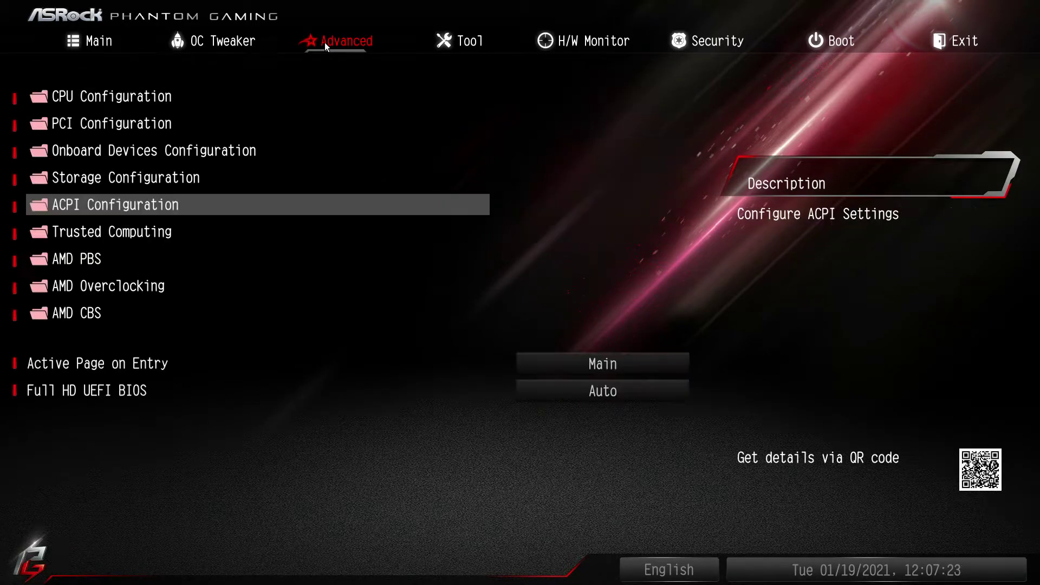
# Step: View the Trusted Computing settings, then open AMD PBS
pyautogui.press('Down')
pyautogui.press('Return')
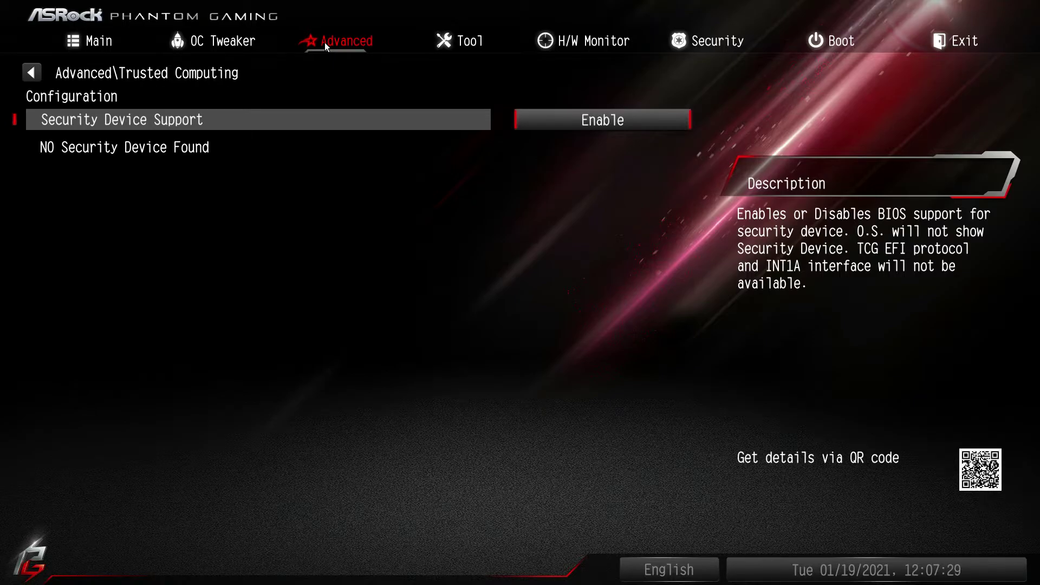
pyautogui.press('Escape')
pyautogui.press('Down')
pyautogui.press('Return')
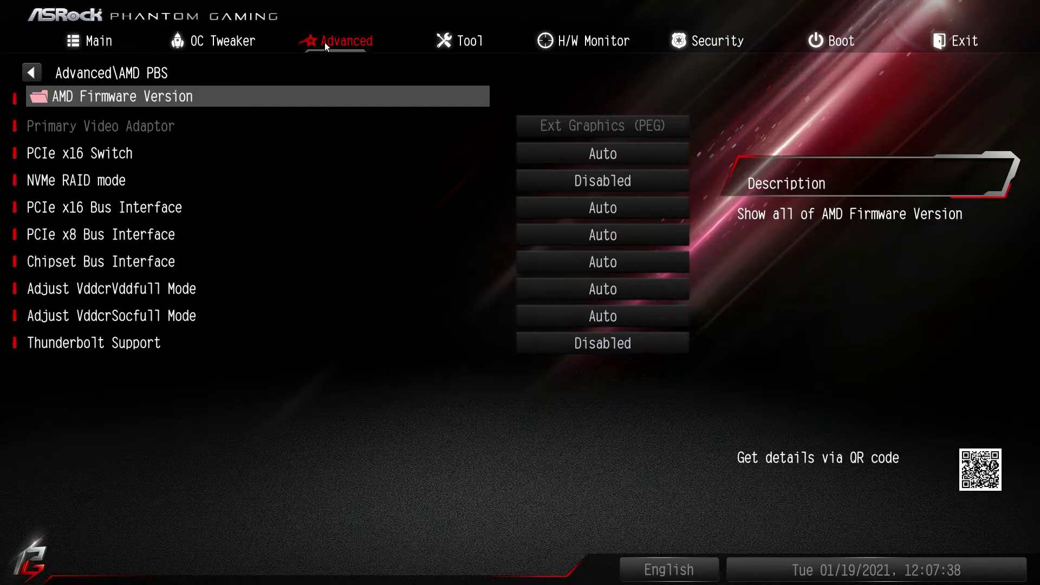
# Step: View the AMD Firmware Version details, then open the AMD Overclocking page
pyautogui.press('Return')
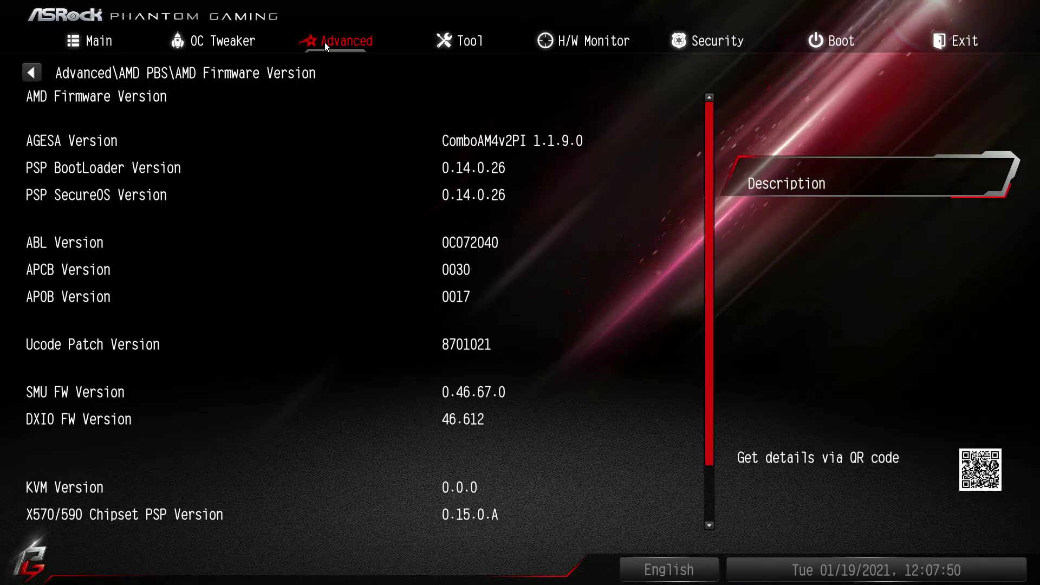
pyautogui.press('Escape')
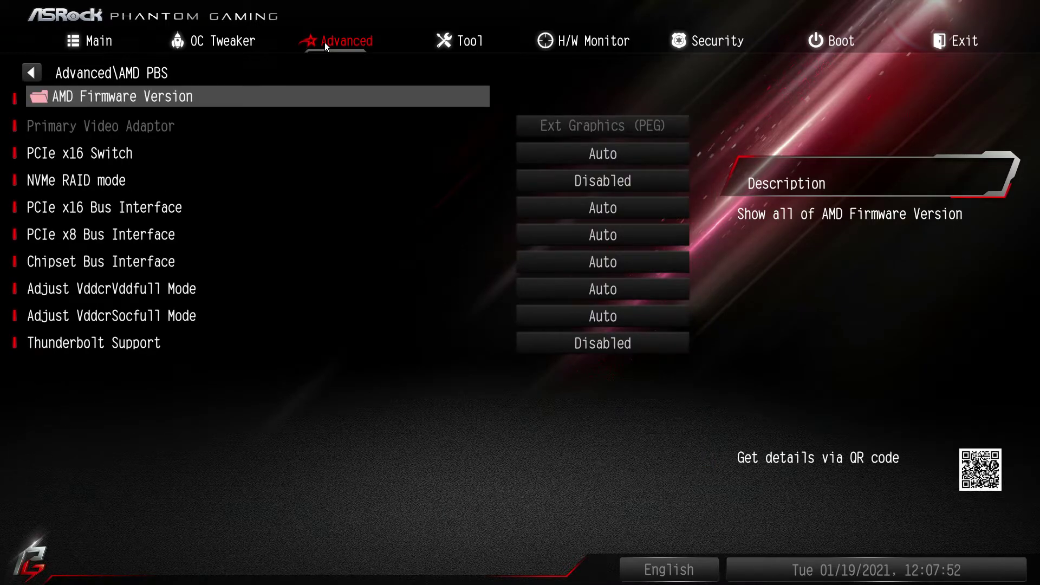
pyautogui.press('Escape')
pyautogui.press('Down')
pyautogui.press('Return')
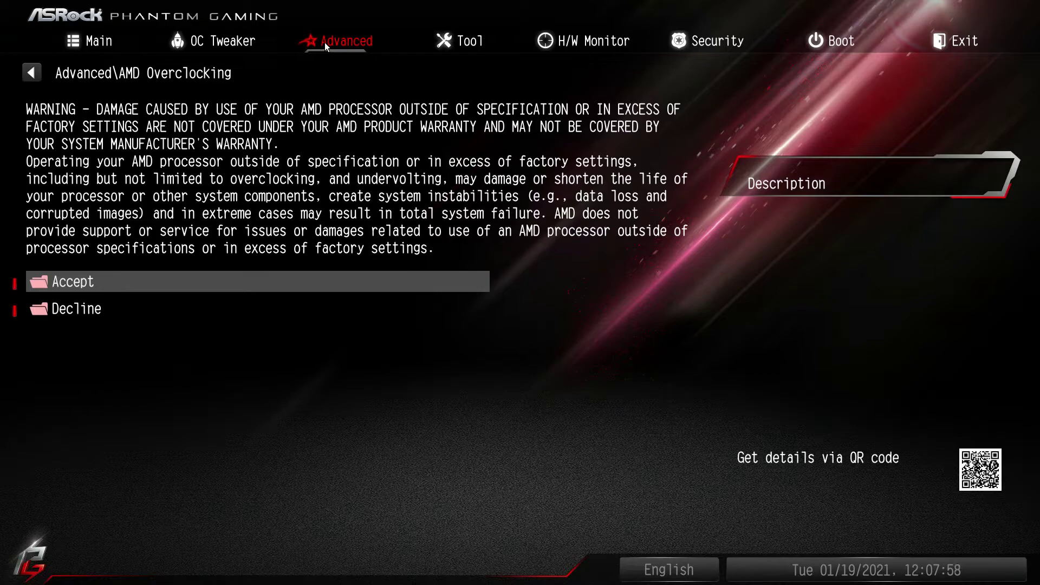
# Step: Accept the AMD Overclocking warning and look at the ECO Mode settings
pyautogui.press('Return')
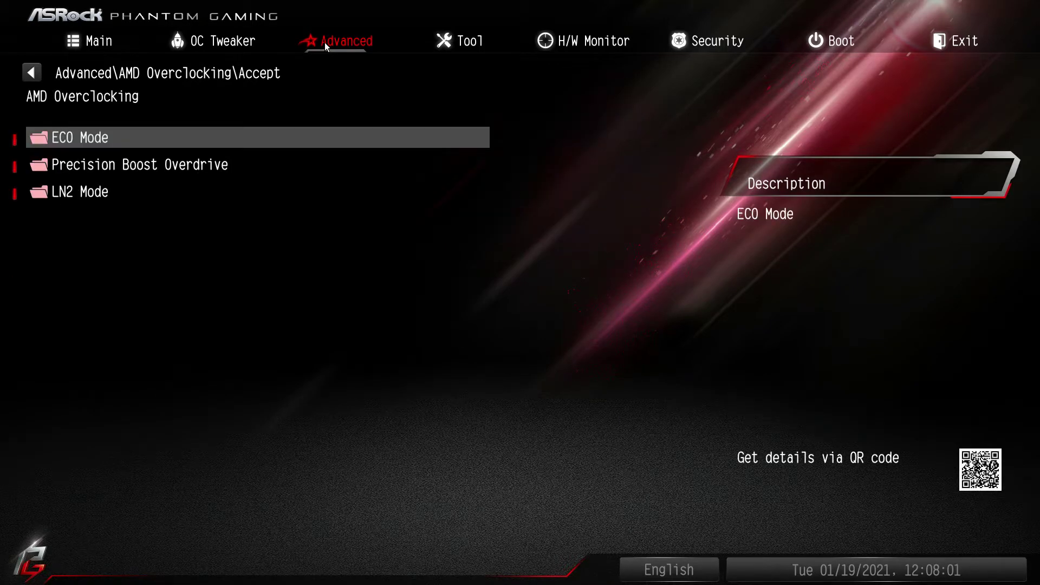
pyautogui.press('Return')
pyautogui.press('Escape')
# Step: Try Precision Boost Overdrive at Enabled and Advanced, then set it back to Auto
pyautogui.press('Down')
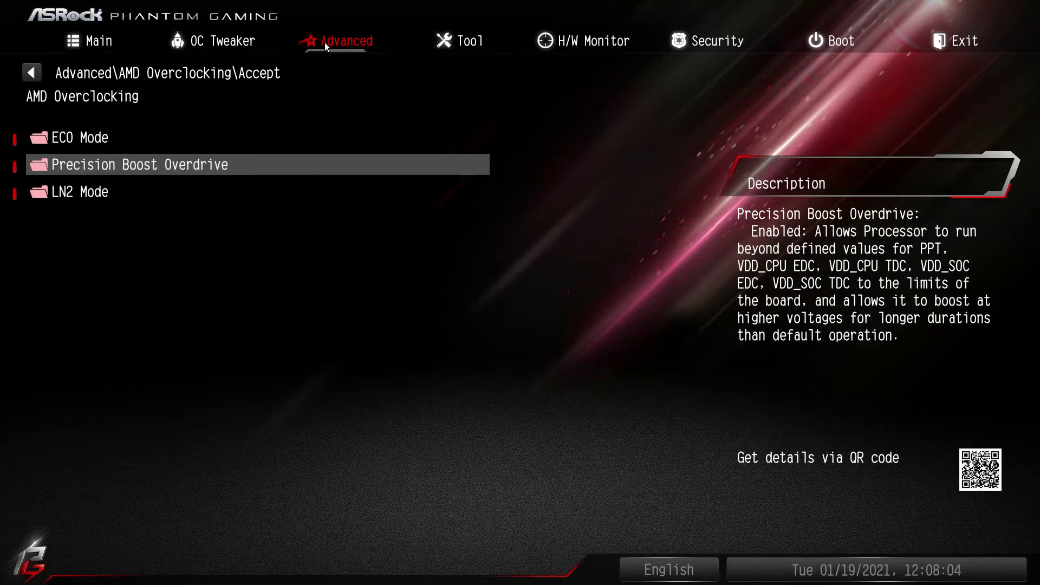
pyautogui.press('Return')
pyautogui.press('Return')
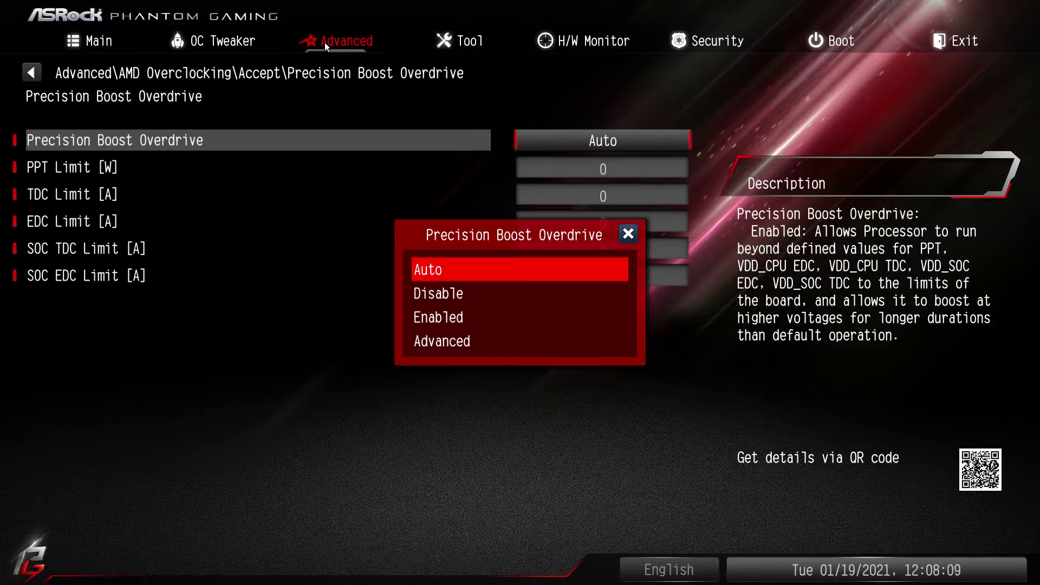
pyautogui.press('Down')
pyautogui.press('Down')
pyautogui.press('Return')
pyautogui.press('Return')
pyautogui.press('Down')
pyautogui.press('Return')
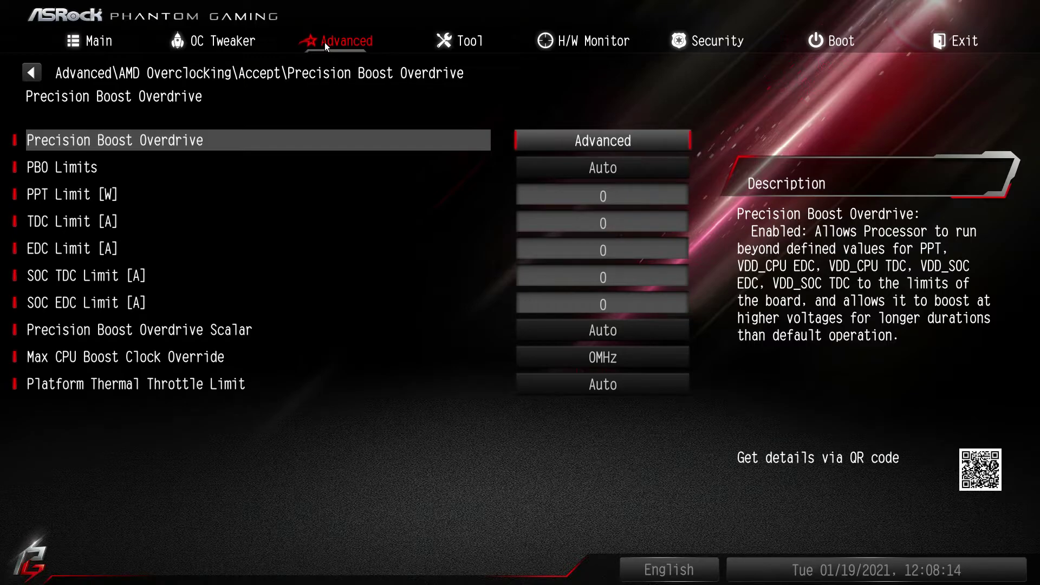
pyautogui.press('Return')
pyautogui.press('Up')
pyautogui.press('Up')
pyautogui.press('Up')
pyautogui.press('Return')
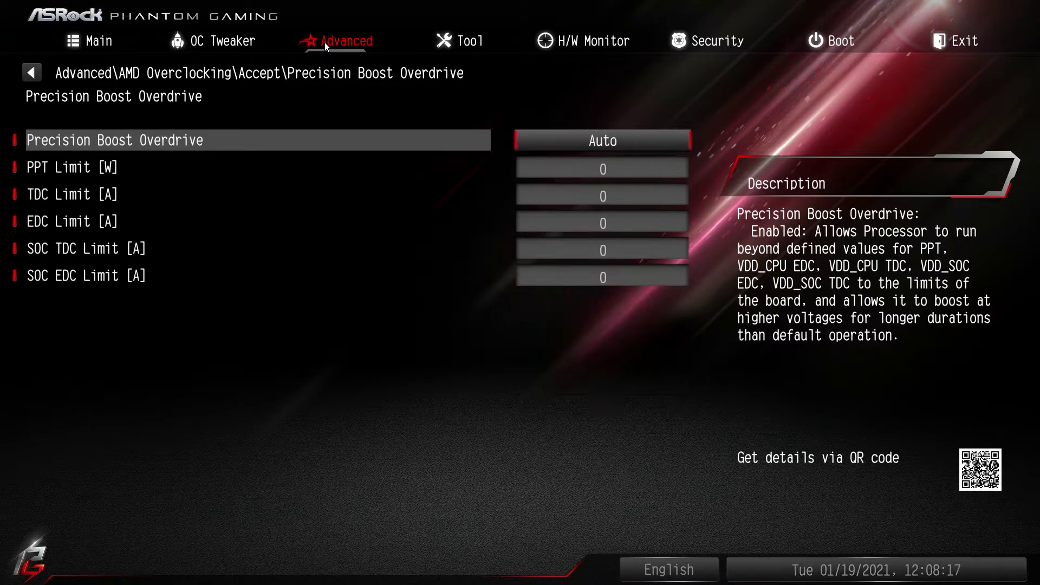
pyautogui.press('Escape')
# Step: Try LN2 Mode at Enabled, then return it to Auto and go back to Advanced
pyautogui.press('Down')
pyautogui.press('Return')
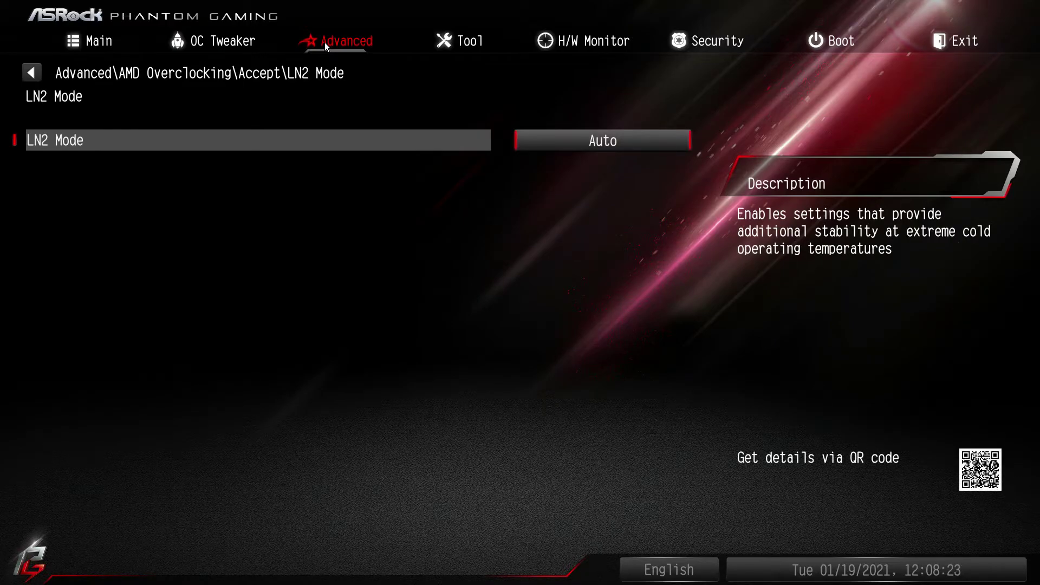
pyautogui.press('Return')
pyautogui.press('Down')
pyautogui.press('Down')
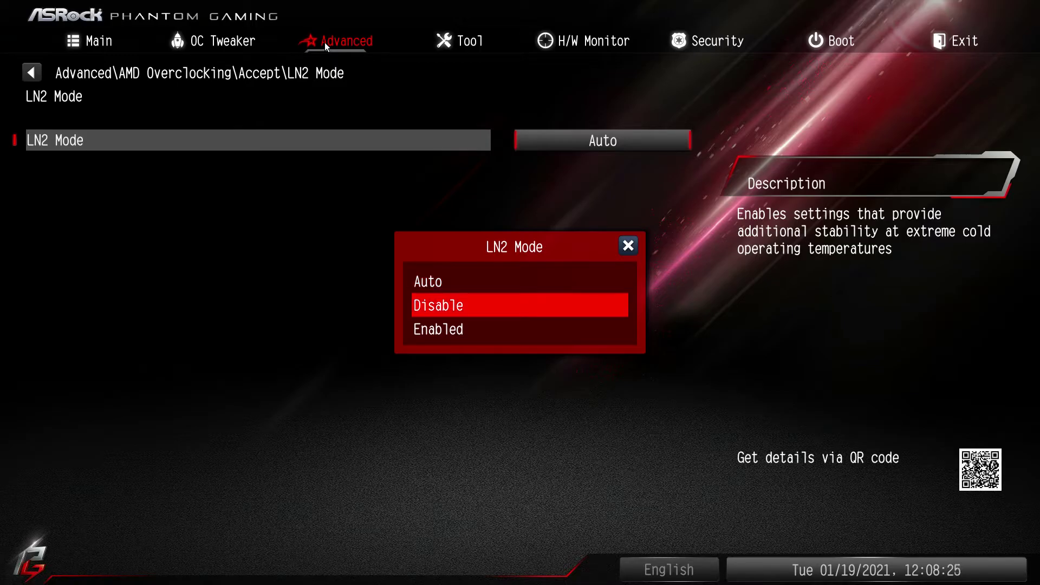
pyautogui.press('Return')
pyautogui.press('Return')
pyautogui.press('Up')
pyautogui.press('Up')
pyautogui.press('Return')
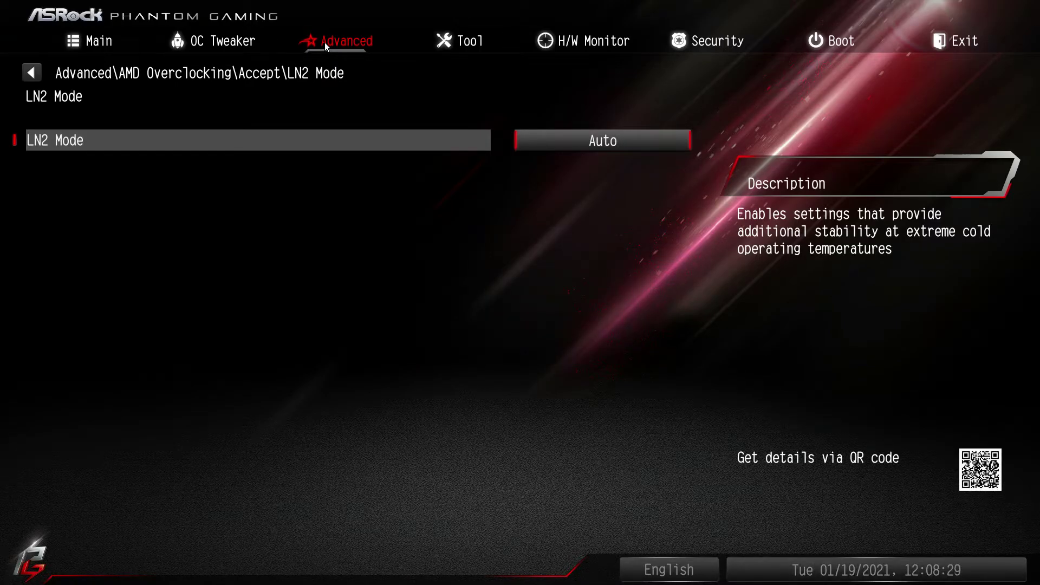
pyautogui.press('Escape')
pyautogui.press('Escape')
pyautogui.press('Escape')
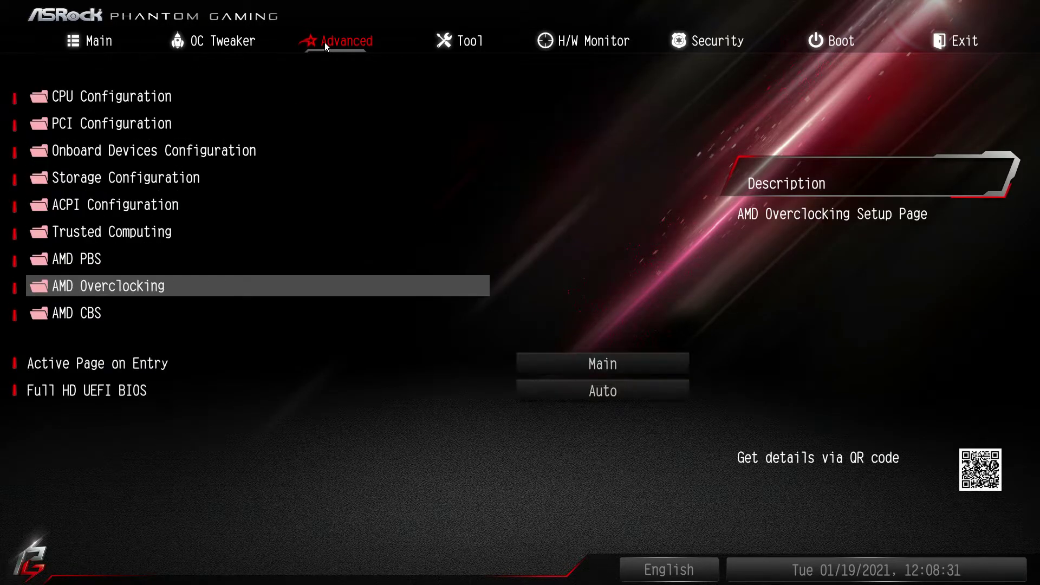
pyautogui.press('Down')
pyautogui.press('Return')
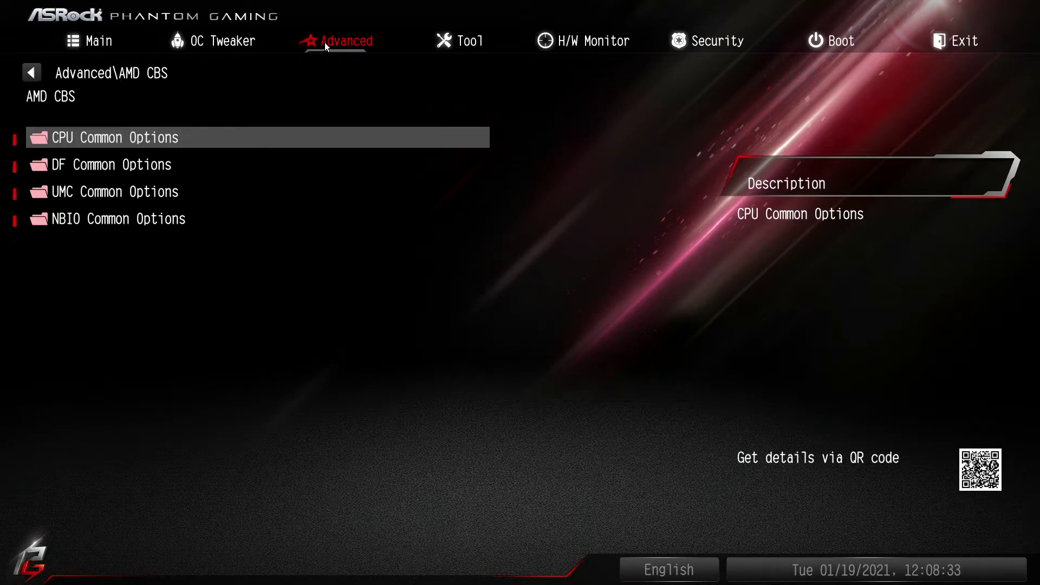
pyautogui.press('Down')
pyautogui.press('Down')
pyautogui.press('Down')
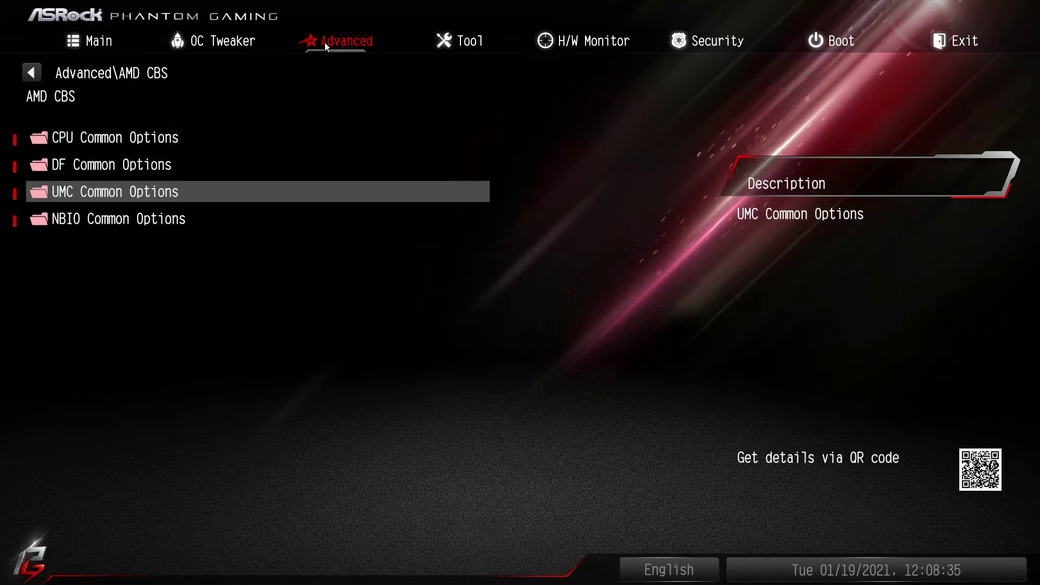
pyautogui.press('Up')
pyautogui.press('Up')
pyautogui.press('Up')
pyautogui.press('Return')
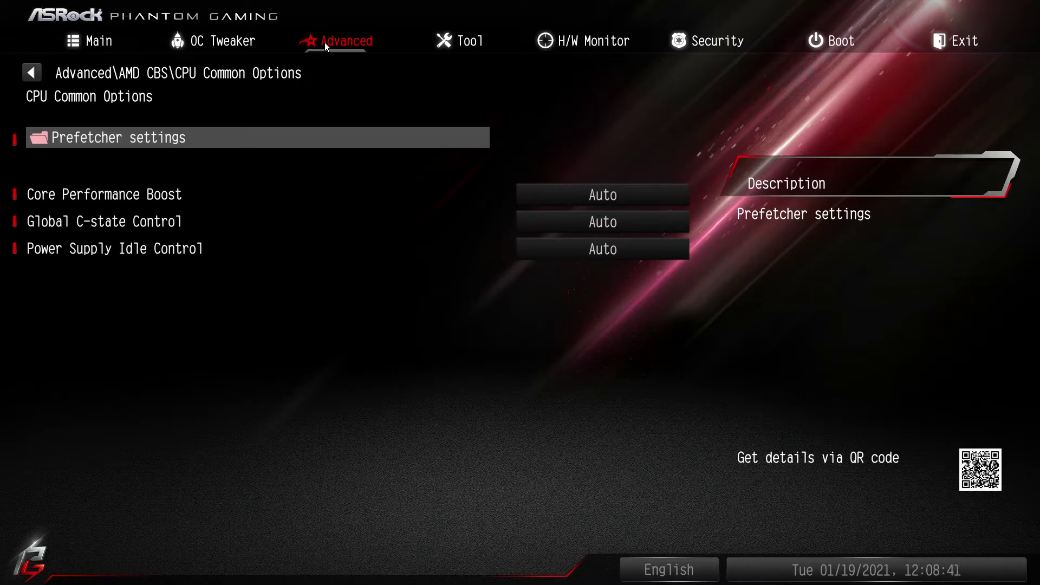
pyautogui.press('Escape')
pyautogui.press('Down')
pyautogui.press('Return')
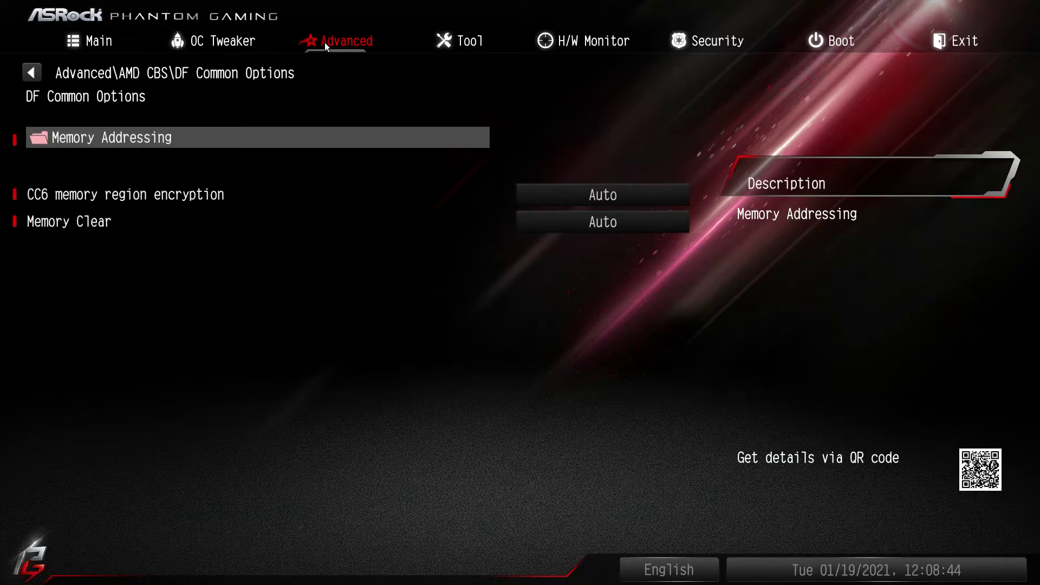
pyautogui.press('Escape')
pyautogui.press('Down')
pyautogui.press('Return')
pyautogui.press('Return')
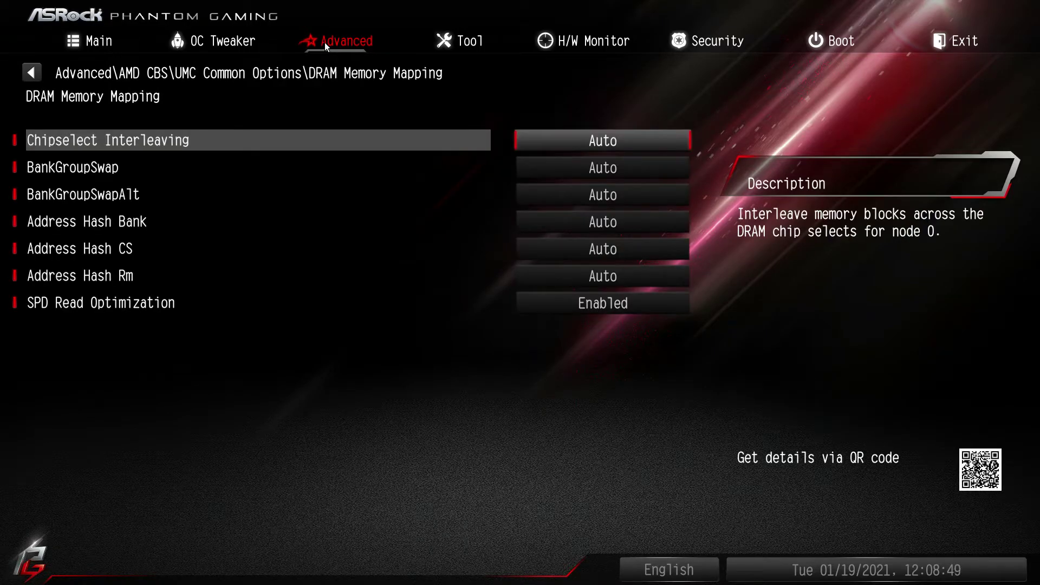
pyautogui.press('Escape')
pyautogui.press('Escape')
pyautogui.press('Down')
pyautogui.press('Return')
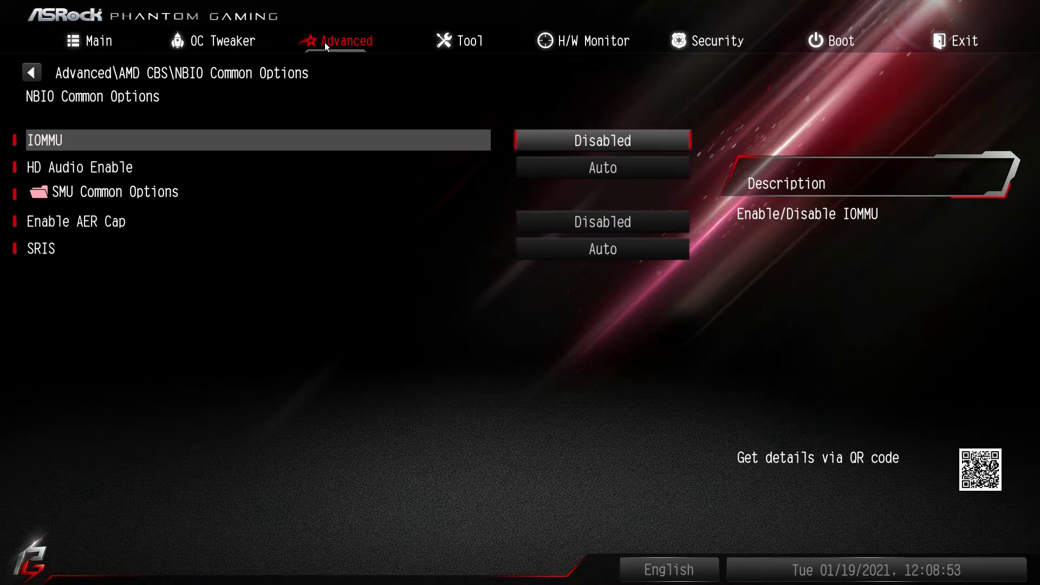
pyautogui.press('Escape')
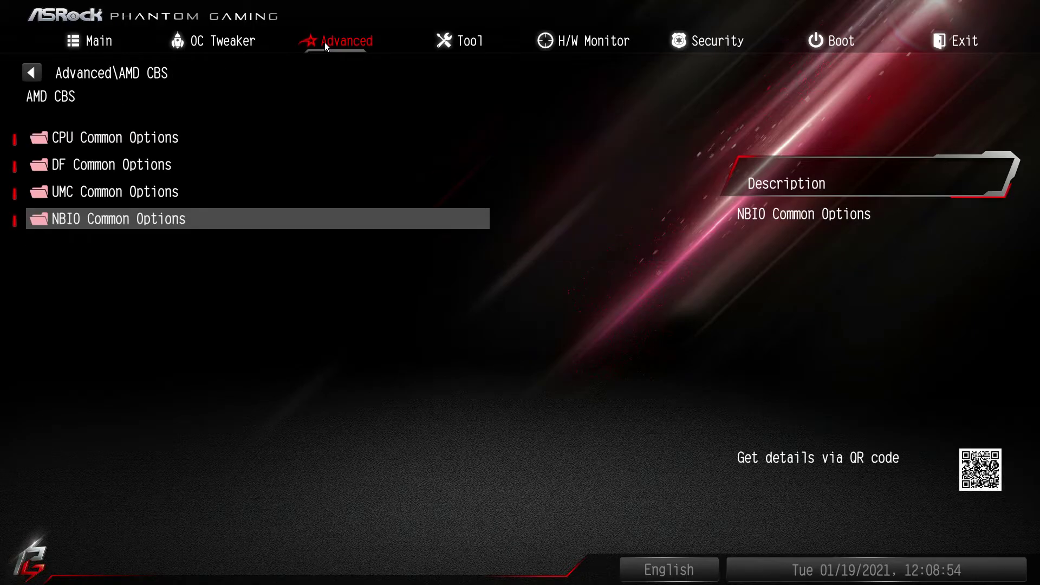
pyautogui.press('Escape')
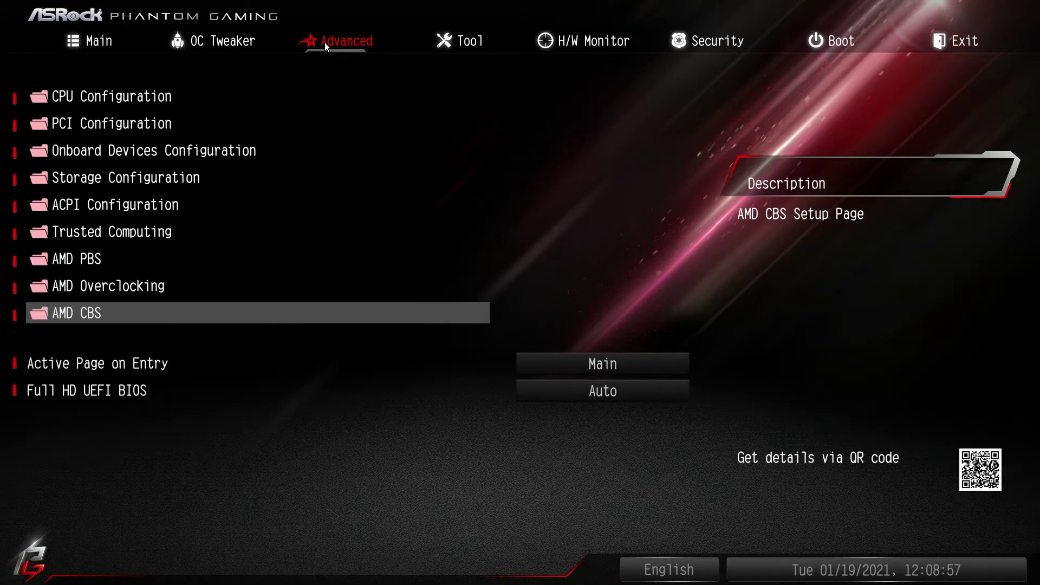
pyautogui.press('Down')
pyautogui.press('Down')
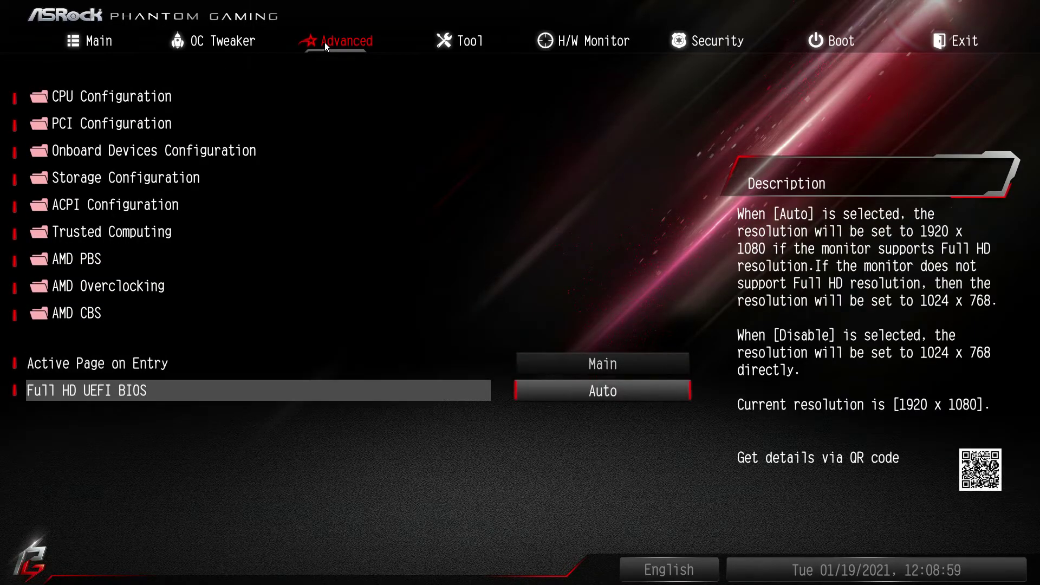
pyautogui.press('Return')
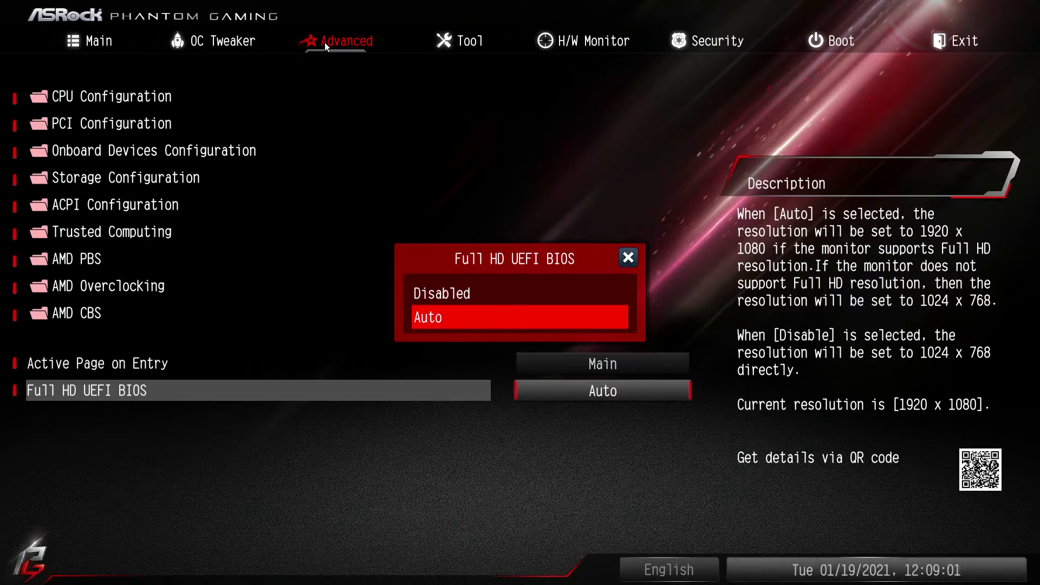
pyautogui.press('Escape')
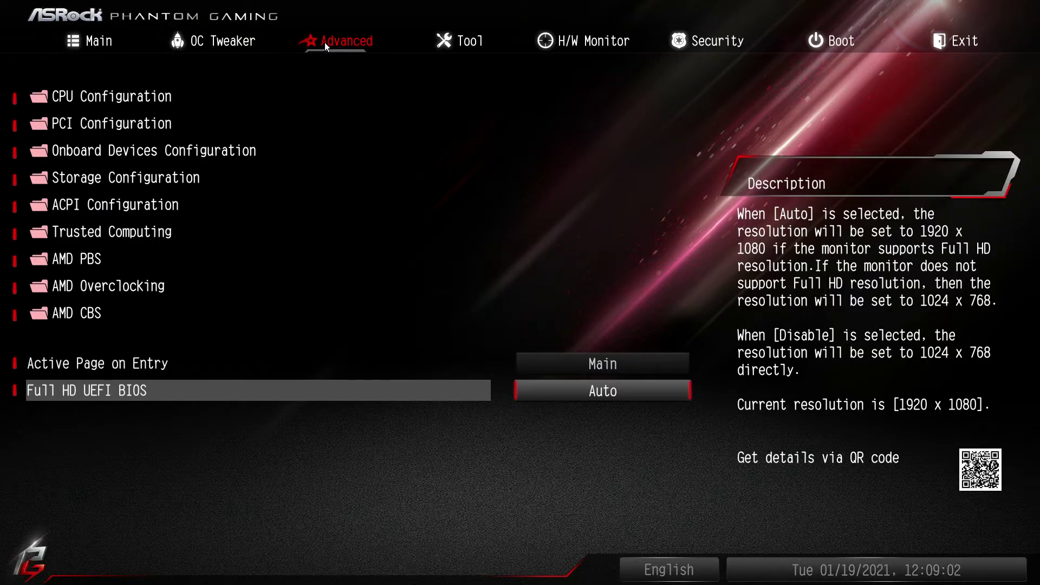
pyautogui.press('Right')
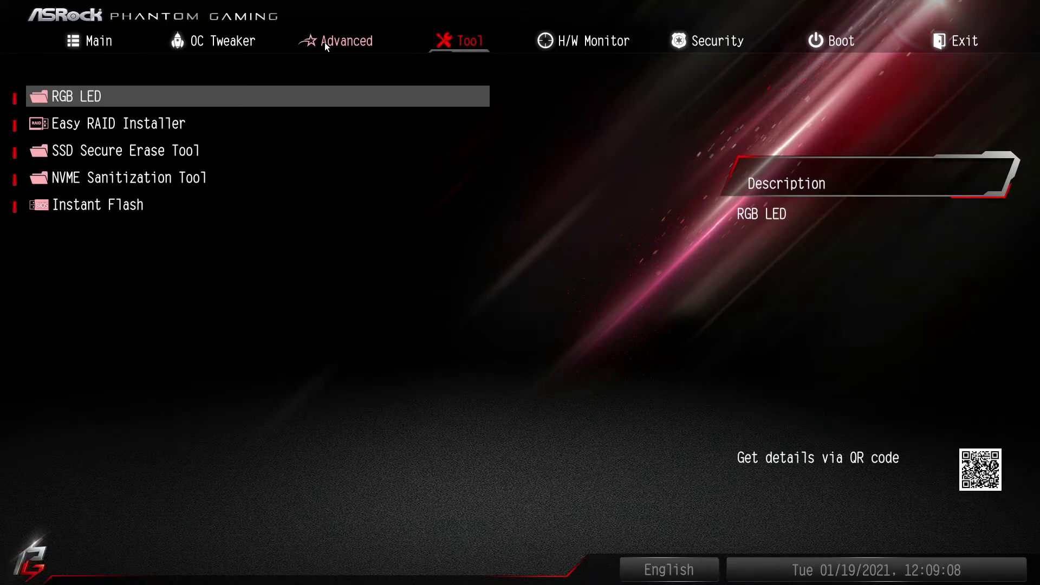
pyautogui.press('Return')
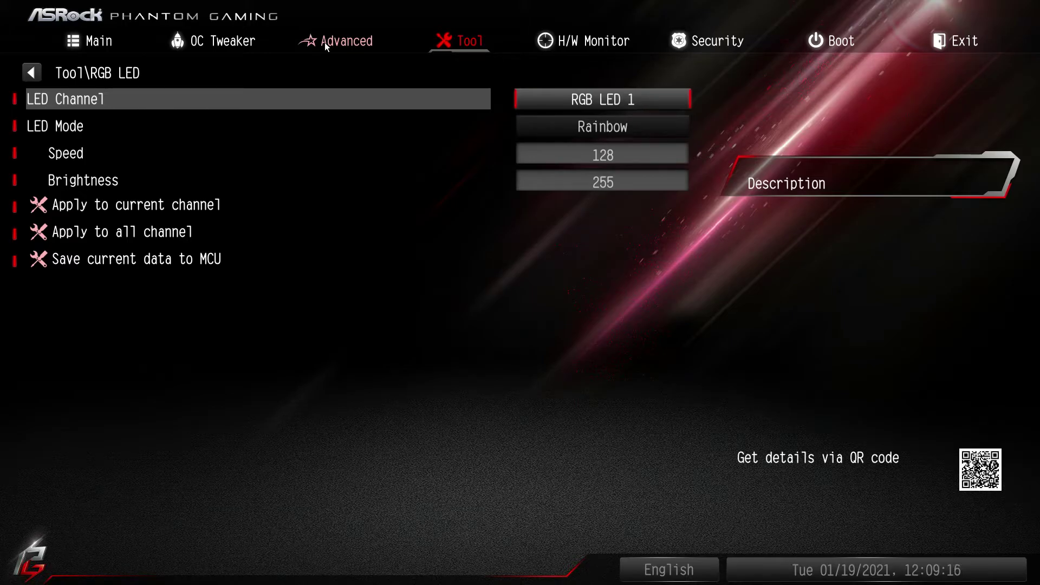
pyautogui.press('Escape')
pyautogui.press('Down')
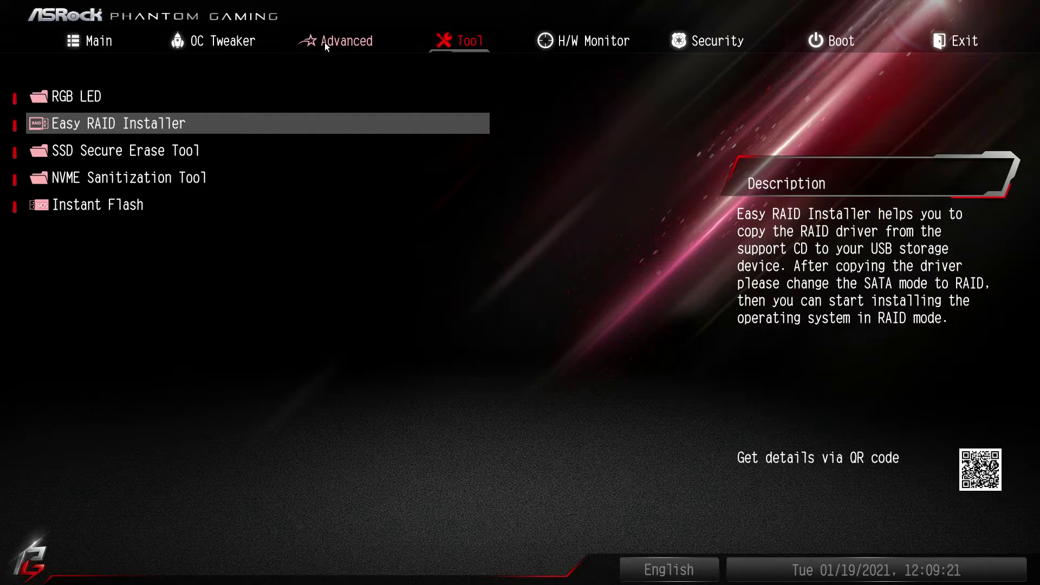
pyautogui.press('Down')
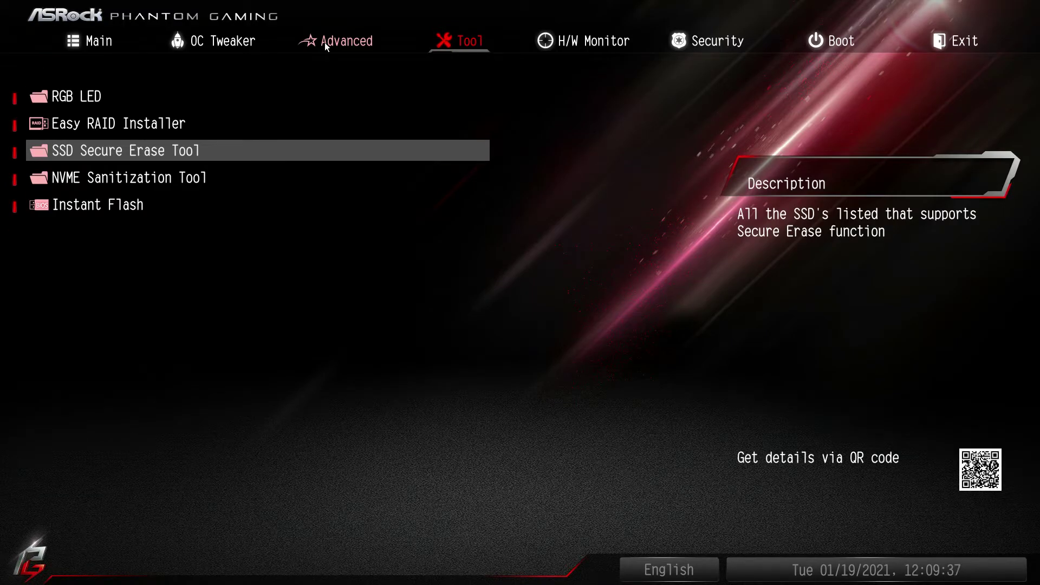
pyautogui.press('Down')
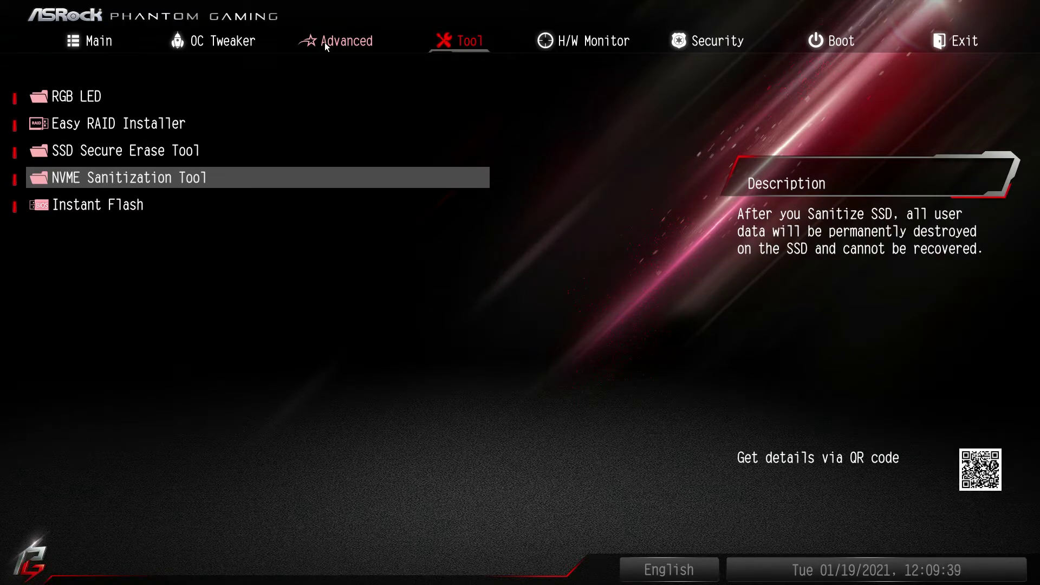
pyautogui.press('Return')
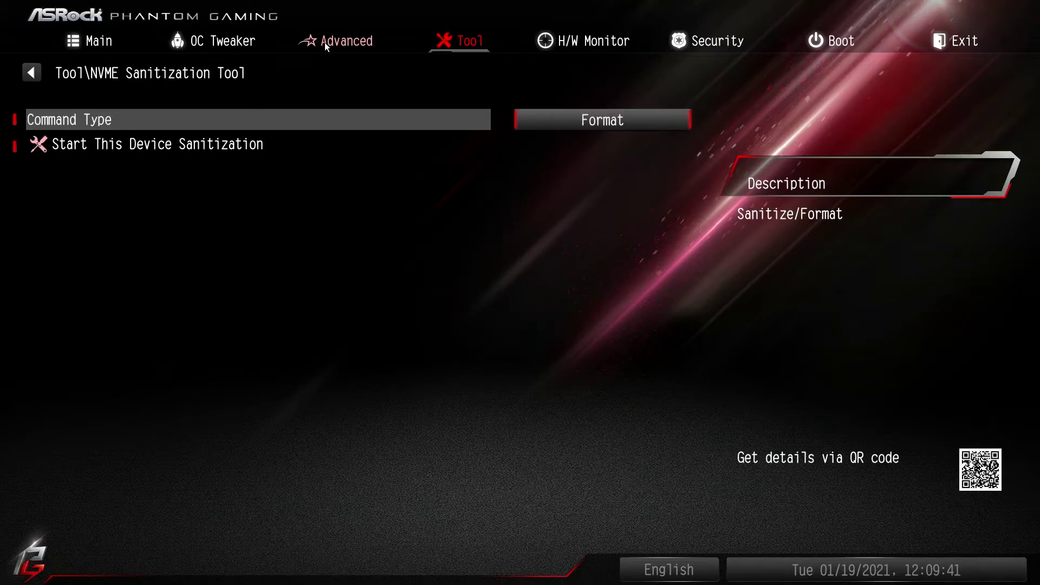
pyautogui.press('Escape')
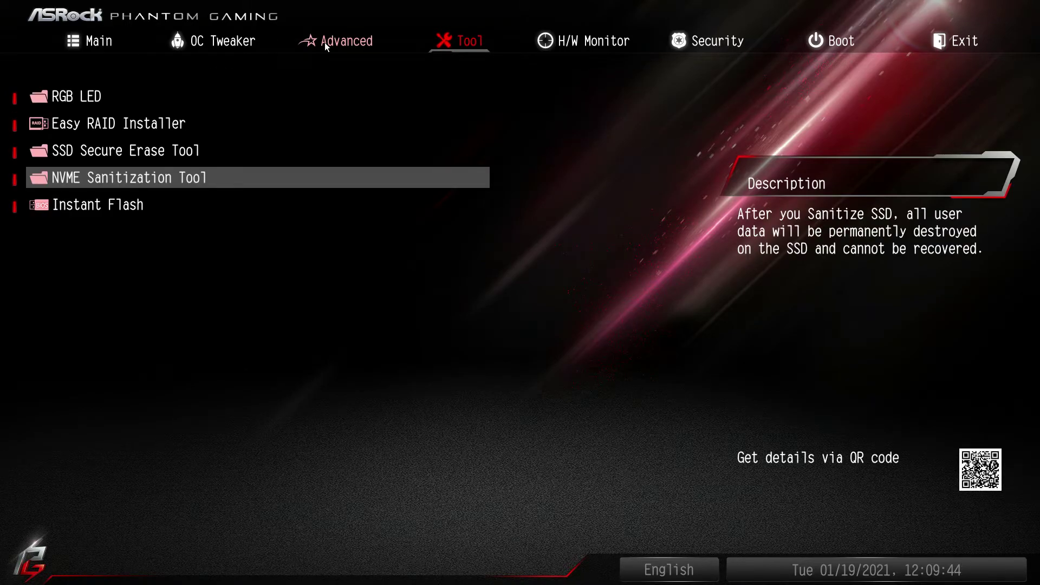
pyautogui.press('Down')
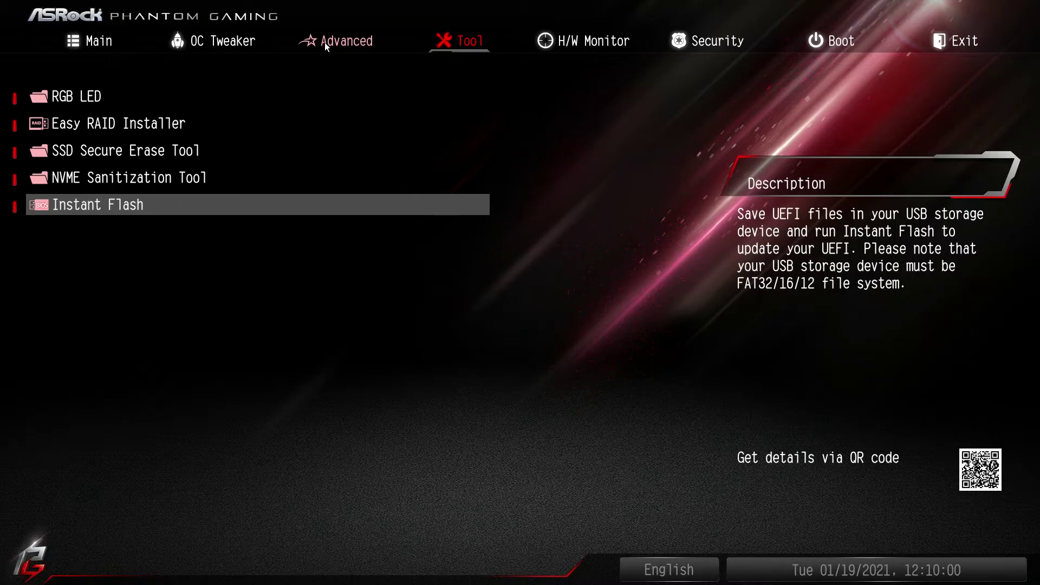
# Step: Open H/W Monitor and scroll through the sensor readings and fan settings
pyautogui.click(550, 39)
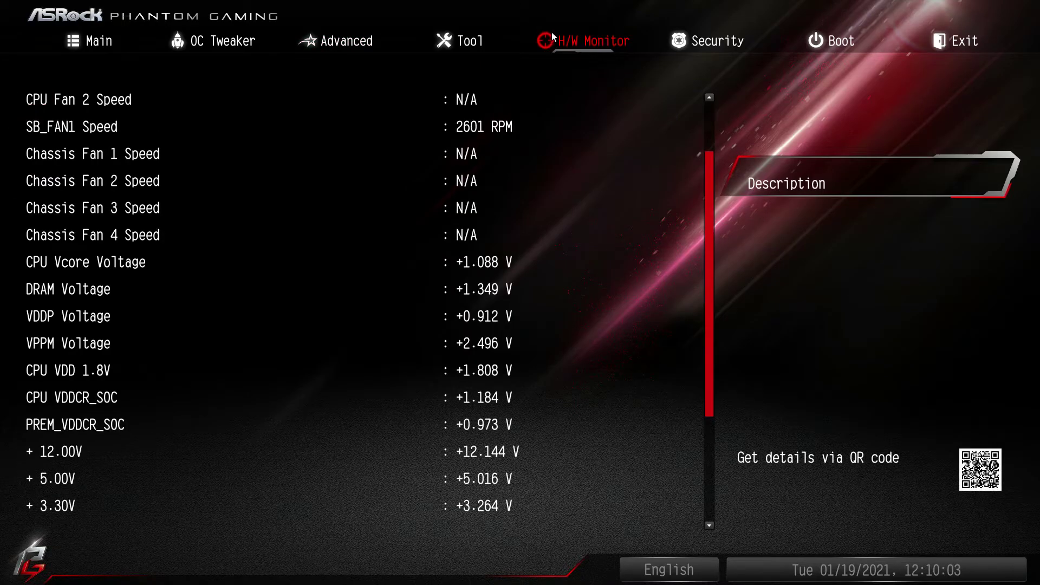
pyautogui.scroll(3, 531, 67)
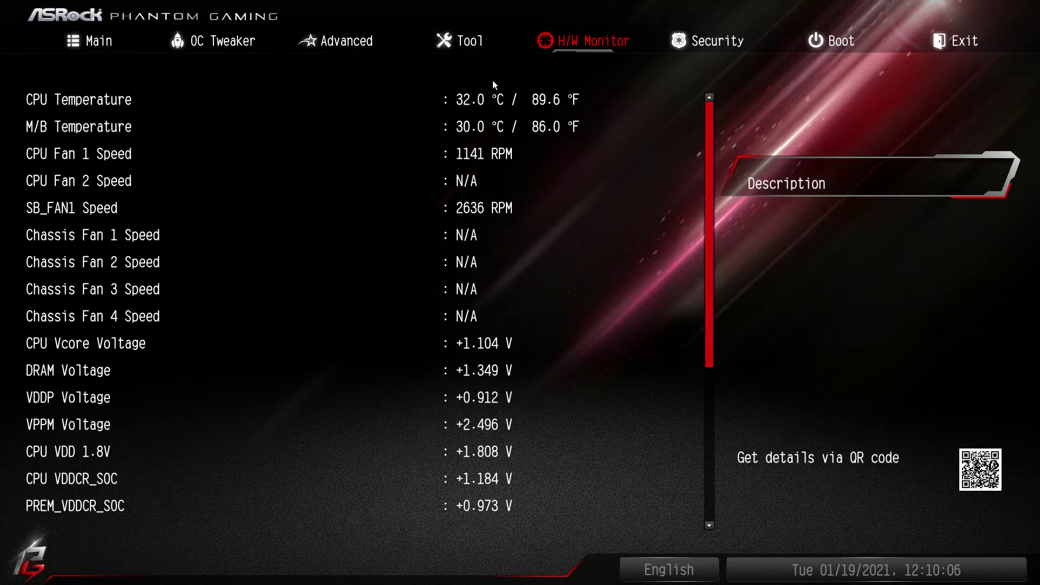
pyautogui.scroll(-6, 465, 115)
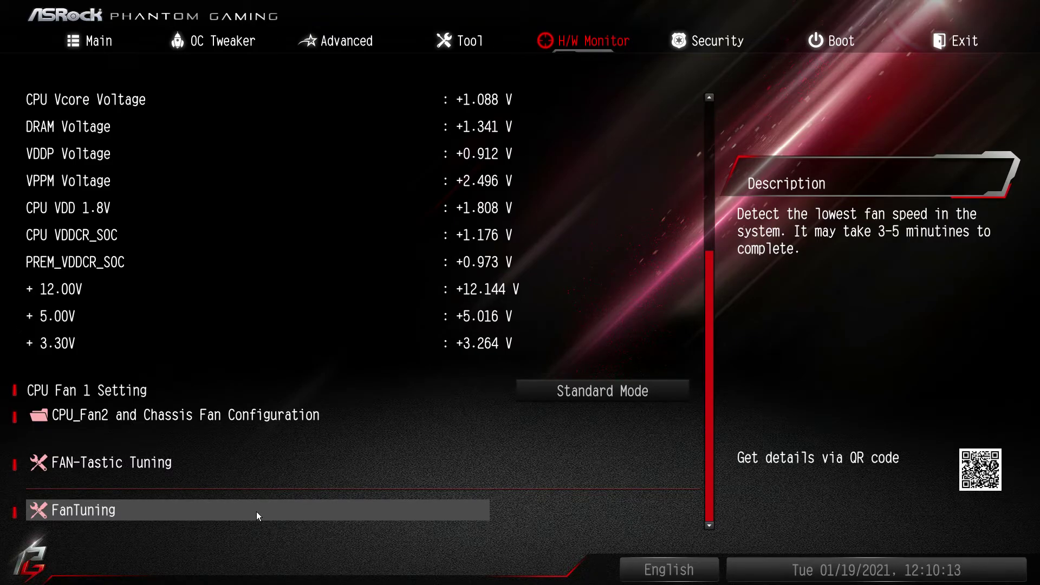
# Step: Review the CPU Fan 1 and FAN-Tastic Tuning options, leaving CPU Fan 1 at Standard Mode, then go to Security
pyautogui.press('Up')
pyautogui.press('Up')
pyautogui.press('Up')
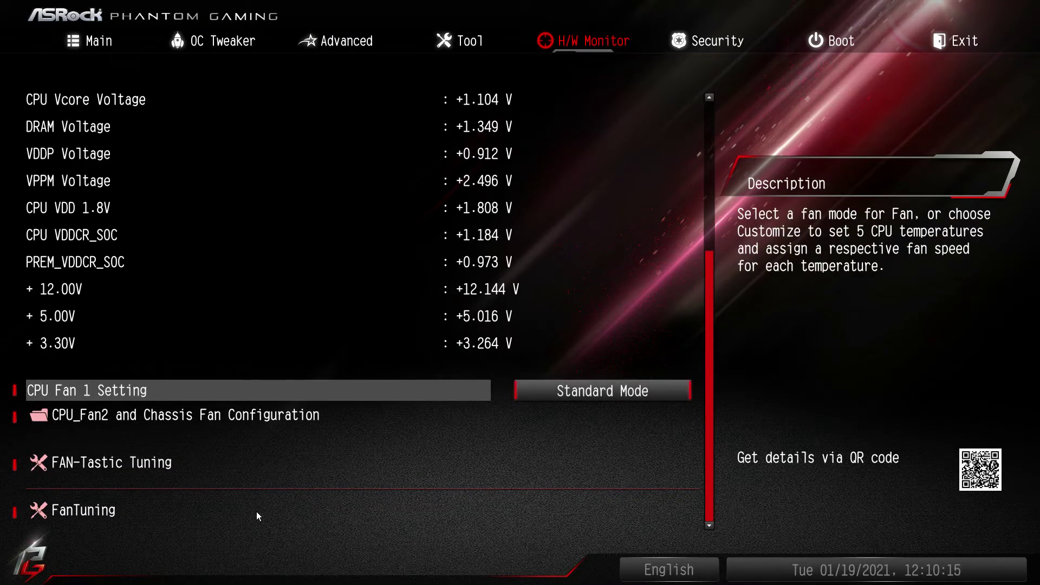
pyautogui.press('Down')
pyautogui.press('Down')
pyautogui.press('Down')
pyautogui.press('Up')
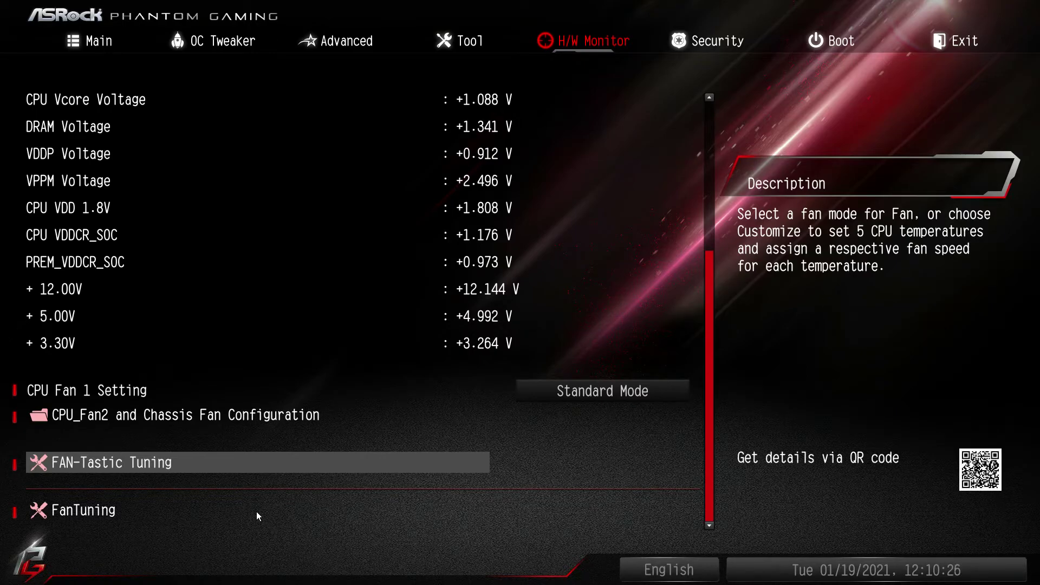
pyautogui.press('Up')
pyautogui.press('Up')
pyautogui.press('Return')
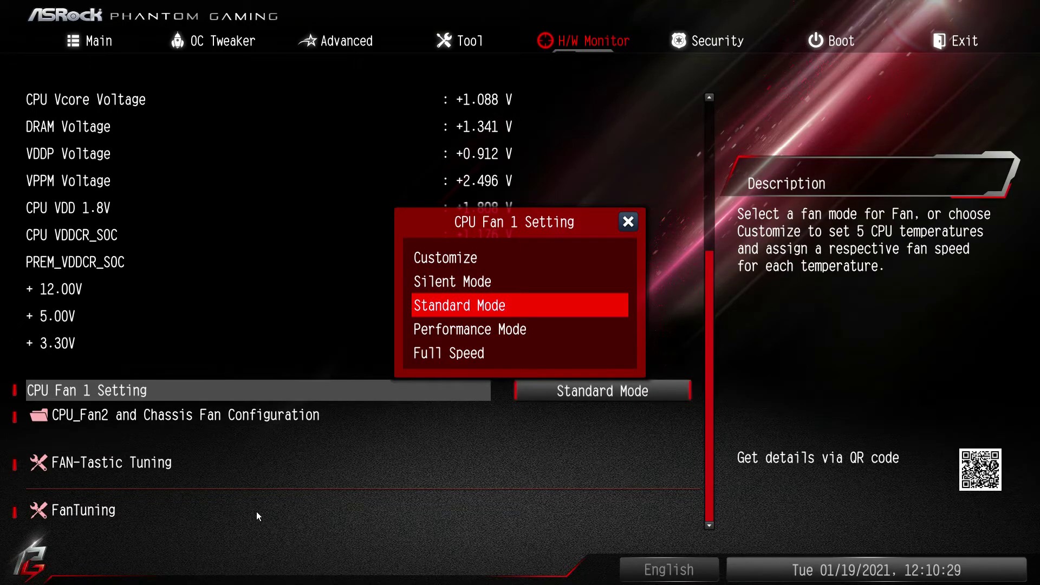
pyautogui.press('Return')
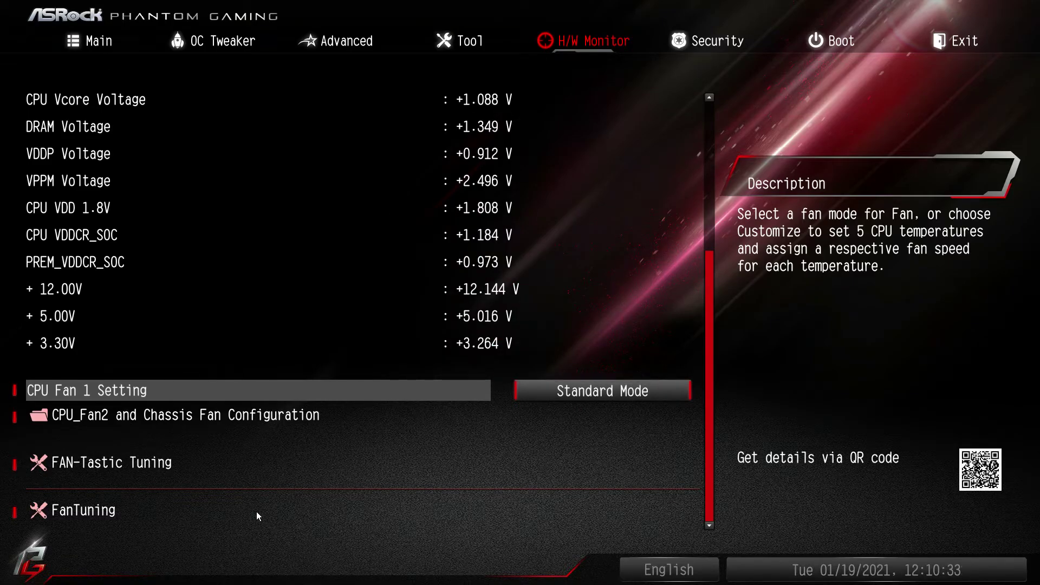
pyautogui.press('Right')
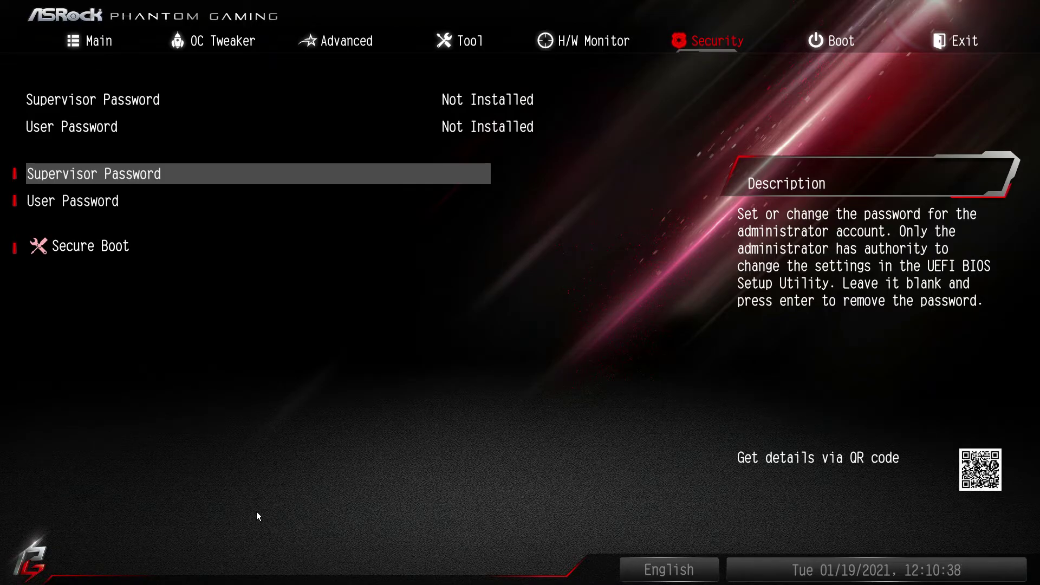
# Step: On the Boot tab, check Boot Option #1 and keep the Crucial SSD first, then go to Exit
pyautogui.press('Right')
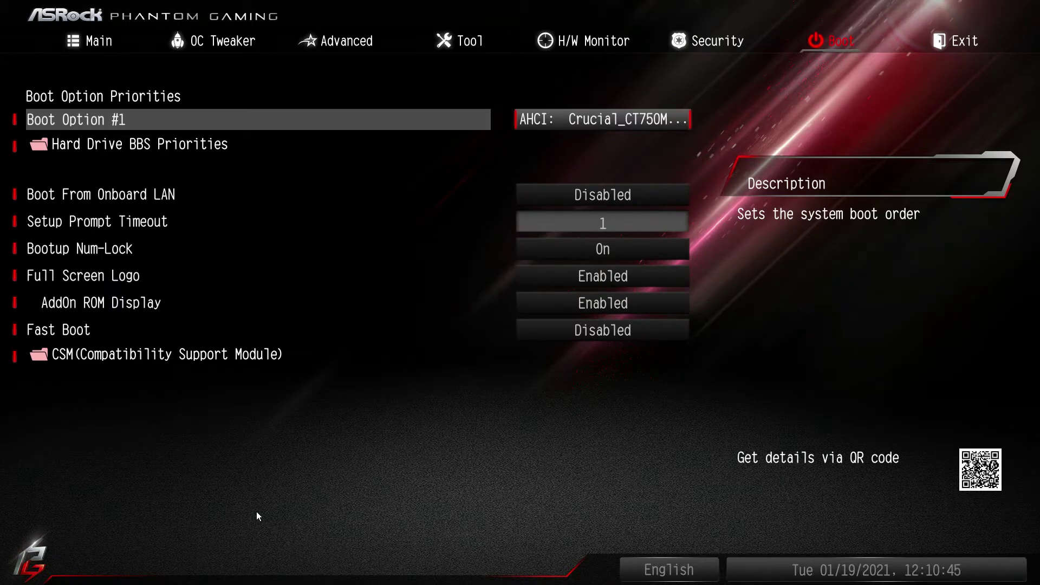
pyautogui.press('Return')
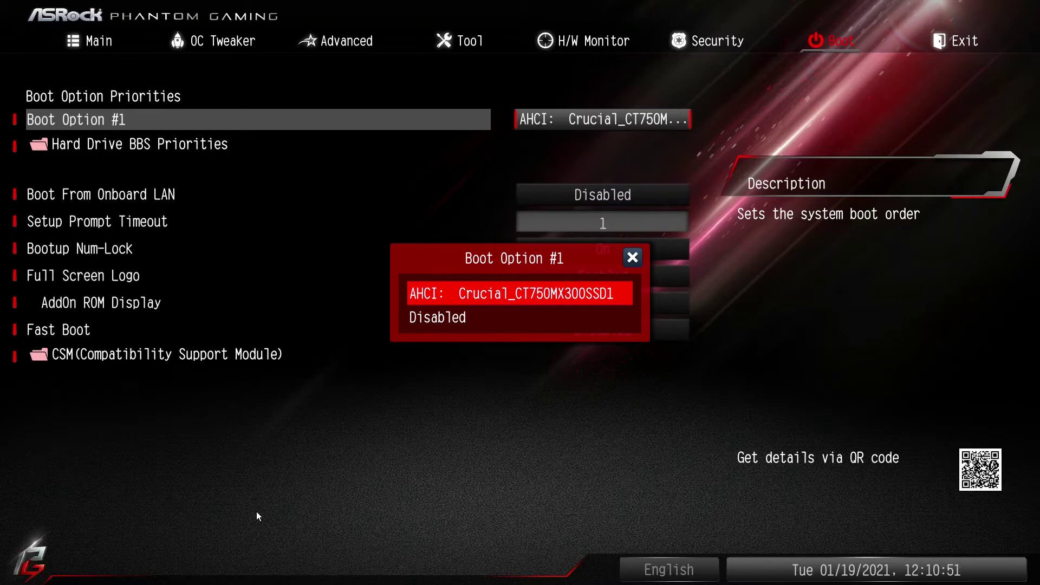
pyautogui.press('Escape')
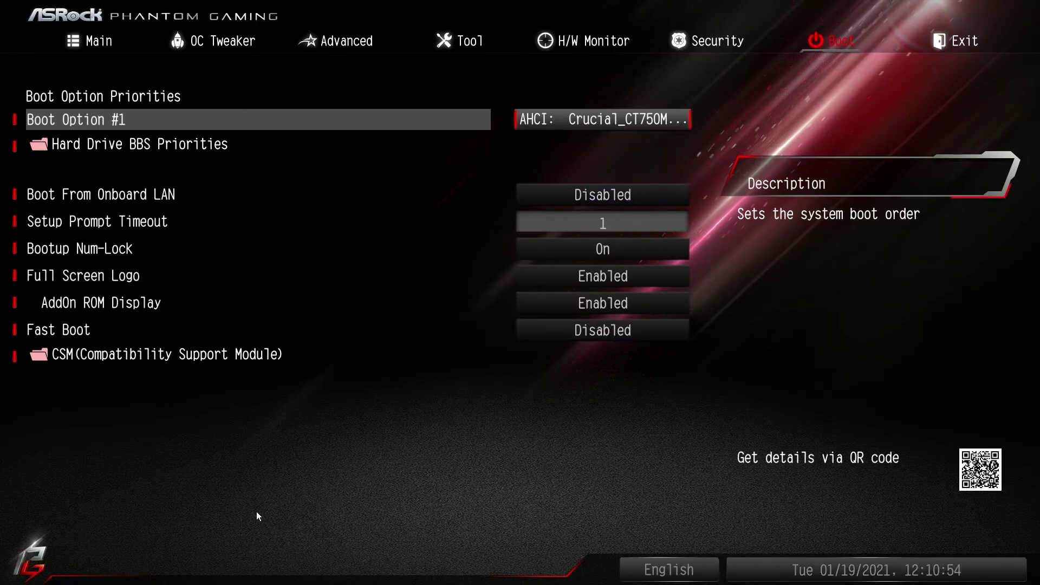
pyautogui.press('Right')
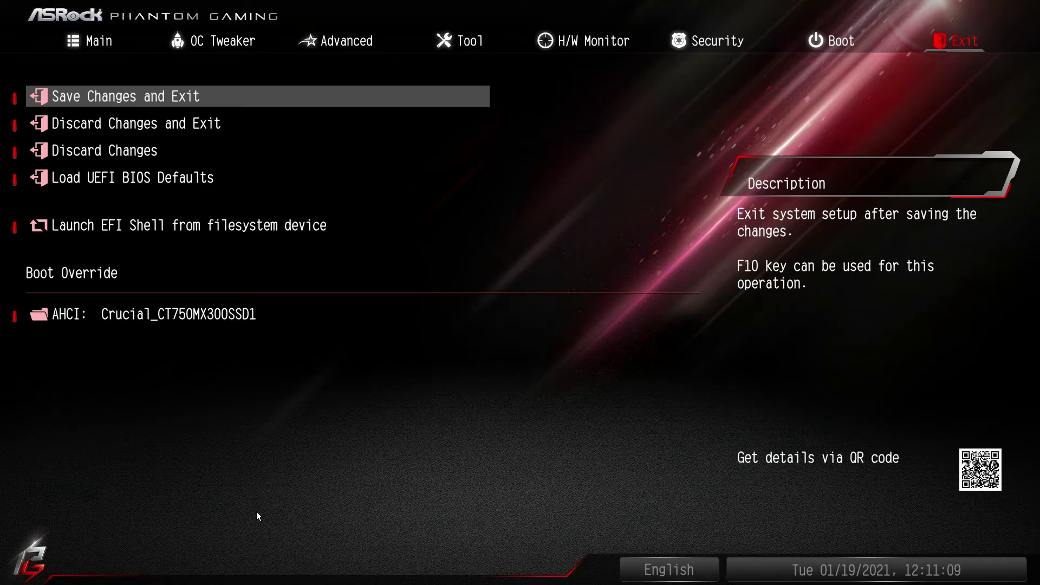
# Step: Browse the Exit and boot override options, then step back through the tabs to Main
pyautogui.press('Down')
pyautogui.press('Down')
pyautogui.press('Down')
pyautogui.press('Down')
pyautogui.press('Down')
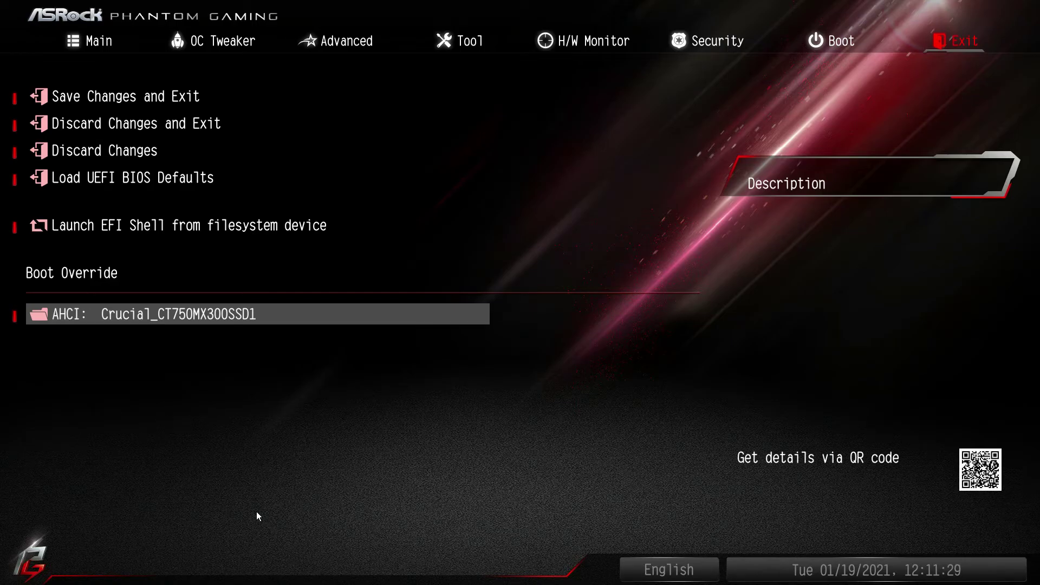
pyautogui.press('Left')
pyautogui.press('Left')
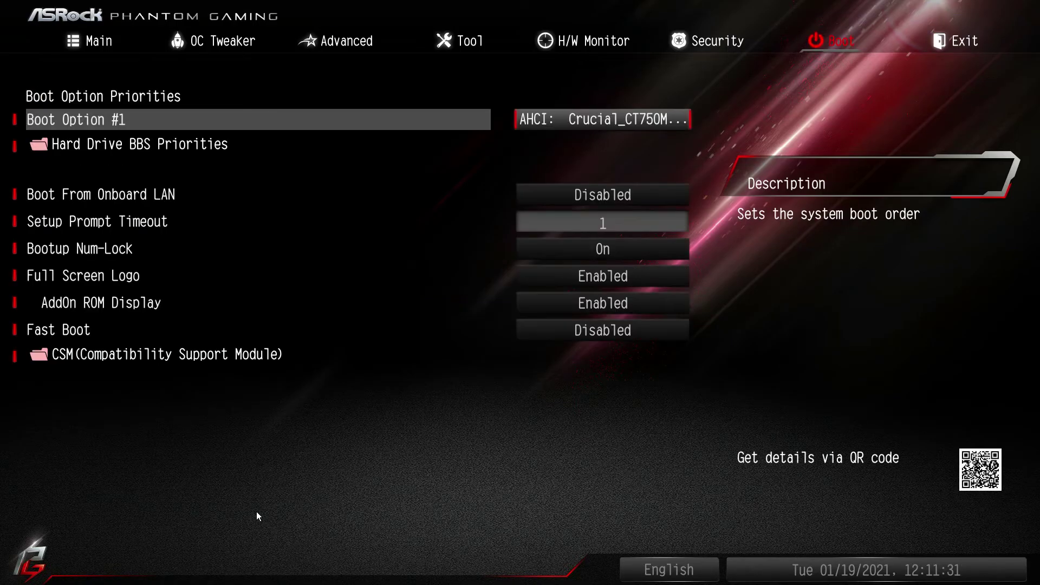
pyautogui.press('Left')
pyautogui.press('Left')
pyautogui.press('Left')
pyautogui.press('Left')
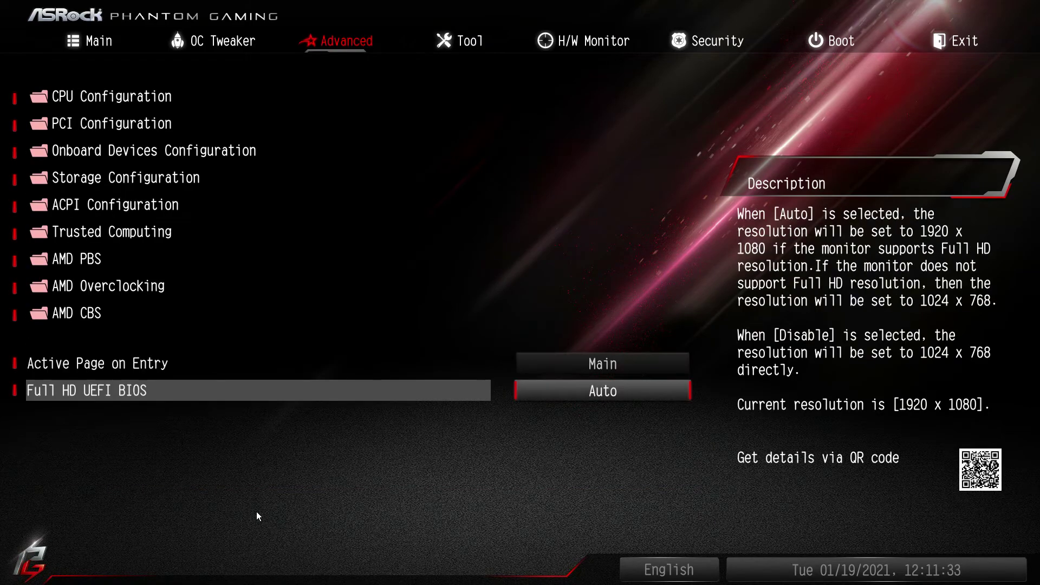
pyautogui.press('Left')
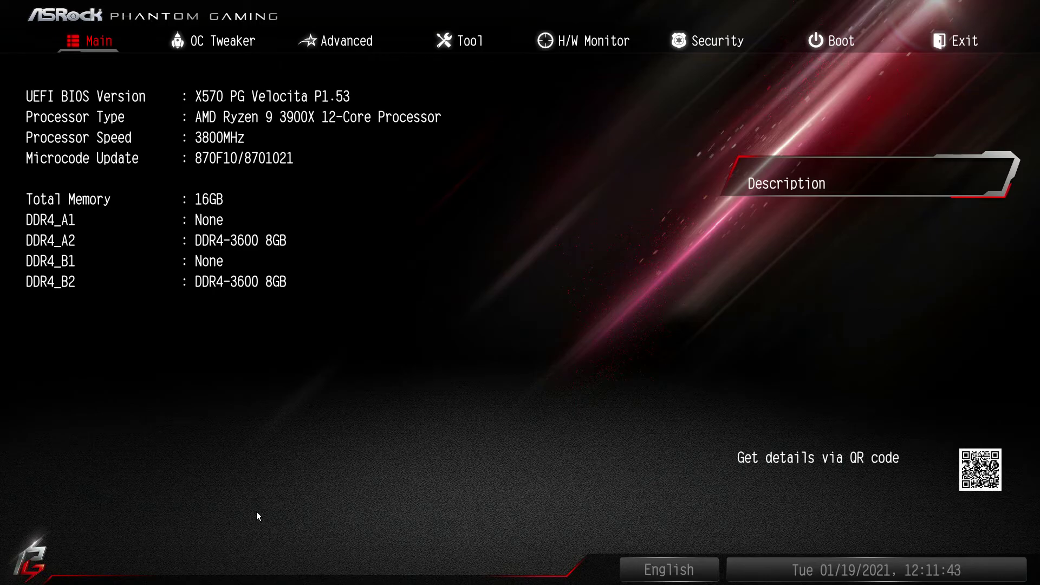
# Step: Flip between Main and OC Tweaker, ending on the OC Tweaker page with CPU at 4500 MHz
pyautogui.press('Right')
pyautogui.press('Left')
pyautogui.press('Right')
pyautogui.press('Left')
pyautogui.press('Right')
pyautogui.press('Left')
pyautogui.press('Right')
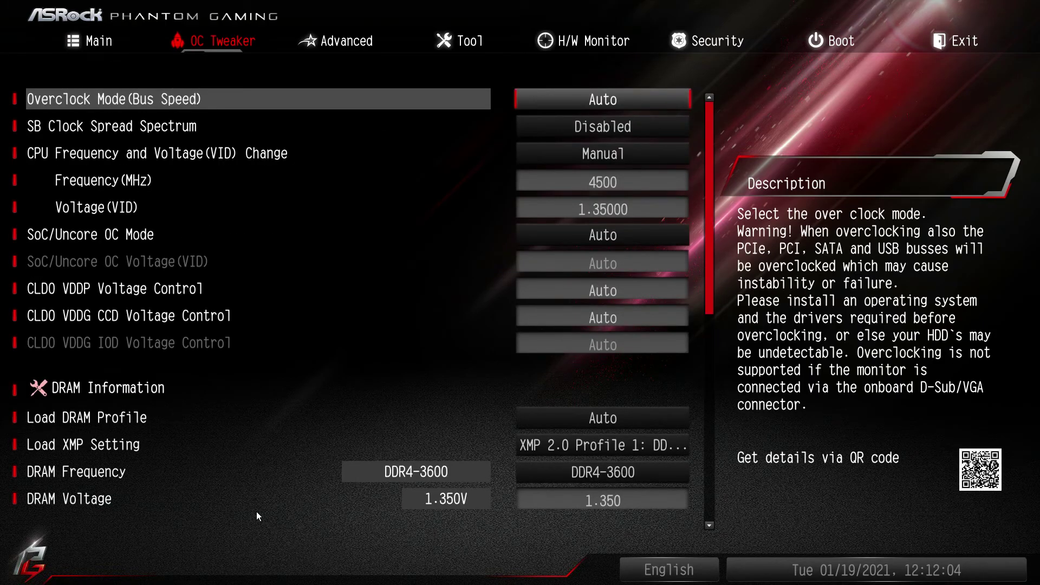
# Step: Set Overclock Mode (Bus Speed) to Manual, then revert it to Auto
pyautogui.press('Return')
pyautogui.press('Down')
pyautogui.press('Return')
pyautogui.press('Return')
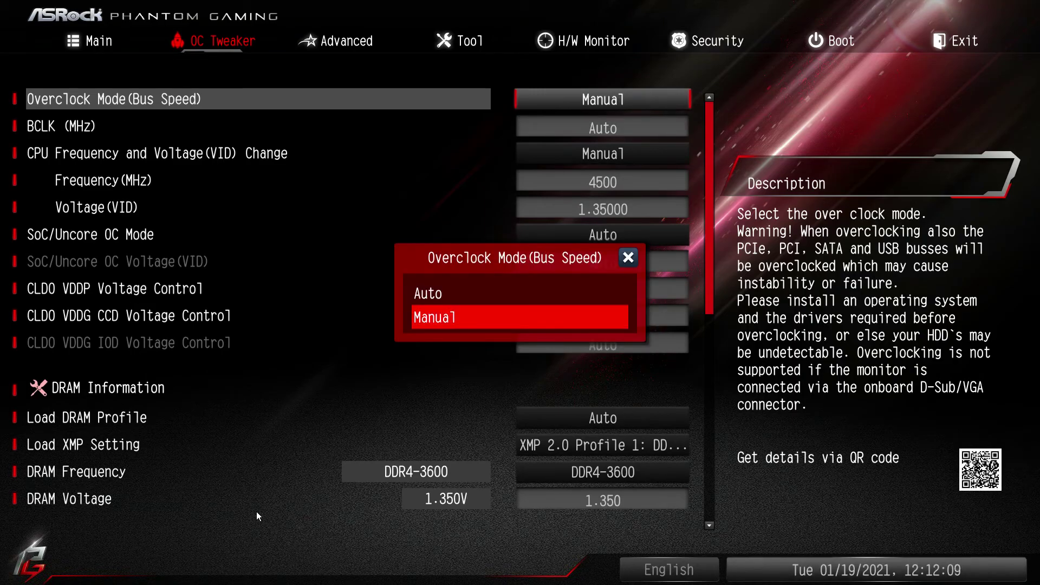
pyautogui.press('Up')
pyautogui.press('Return')
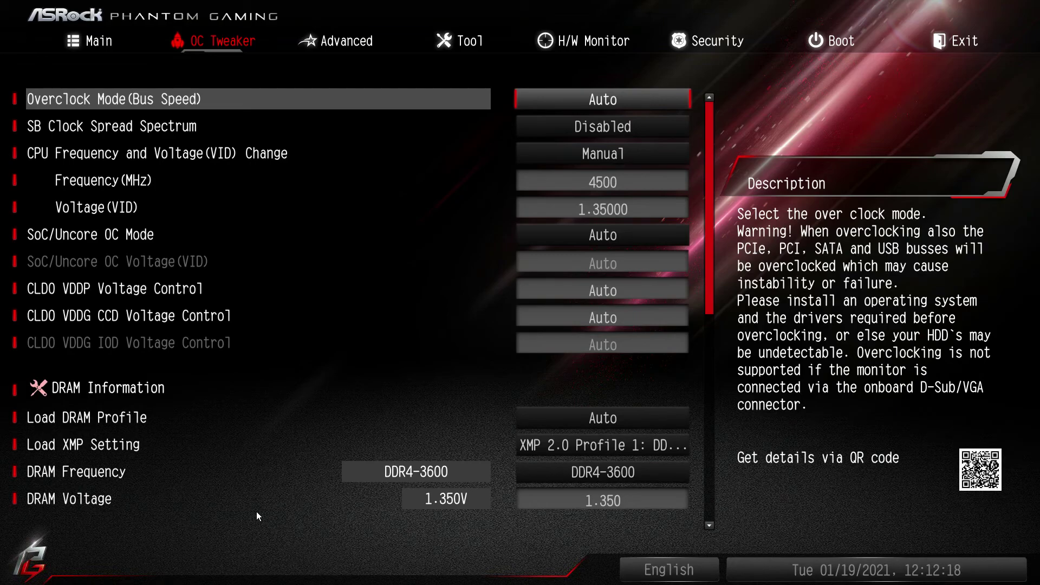
# Step: Answer No to the Discard Changes and Exit prompt and return to the Main tab
pyautogui.press('Escape')
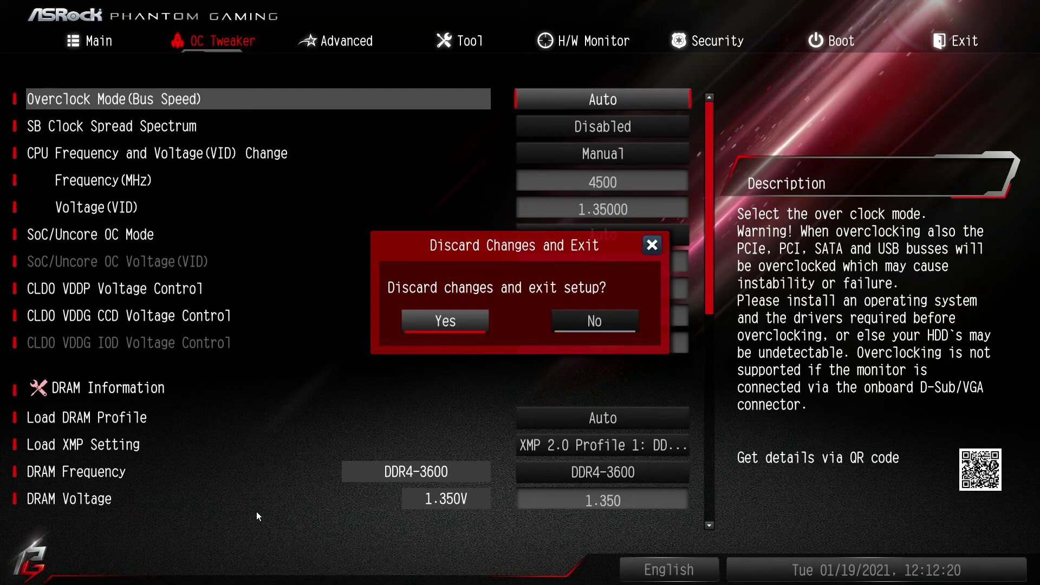
pyautogui.press('Right')
pyautogui.press('Return')
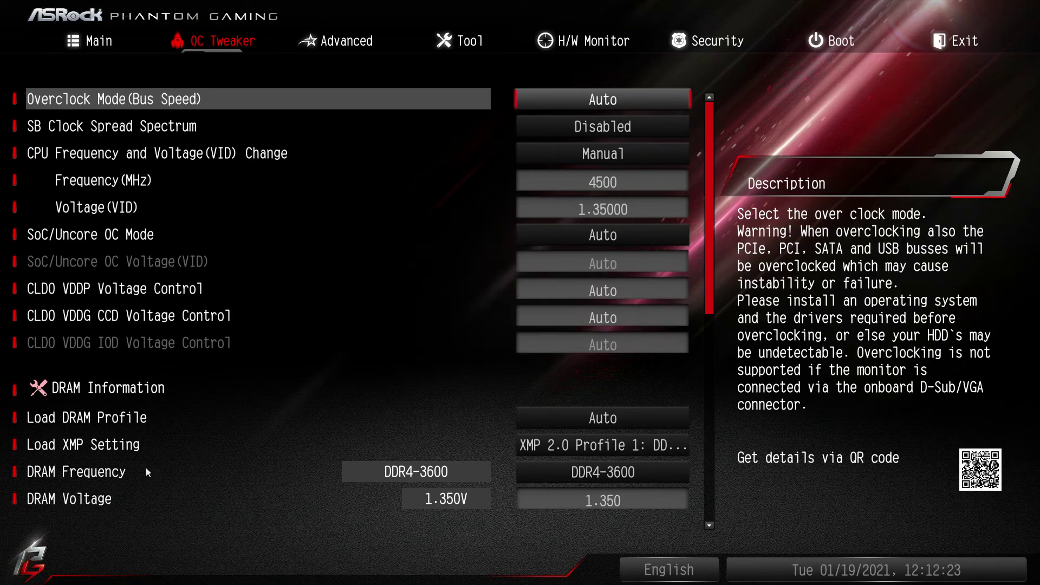
pyautogui.click(91, 46)
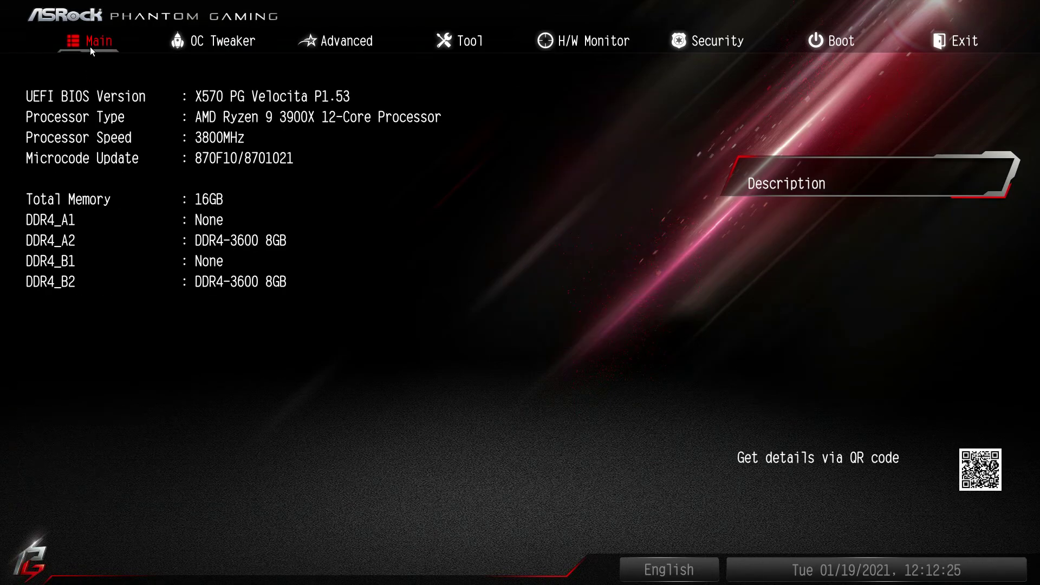